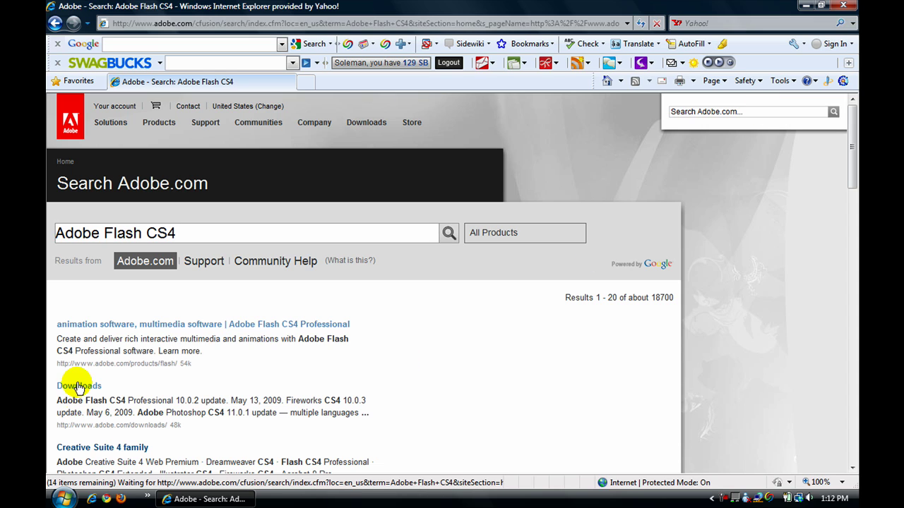
Visit Adobe's downloads page, then load the MediaFire page for free_flash-intro-templates_e2wed7e9ejjmtlmc.rar.
left_click(85, 389)
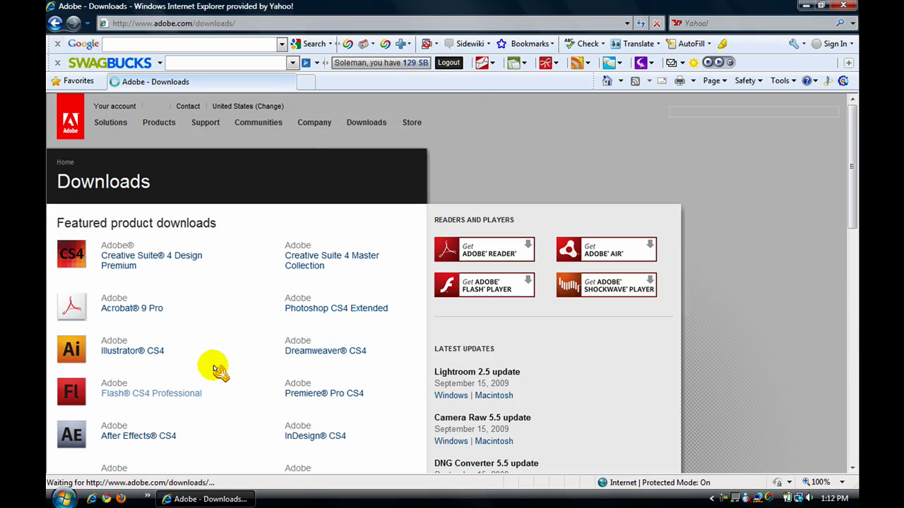
scroll(210, 374, "down", 3)
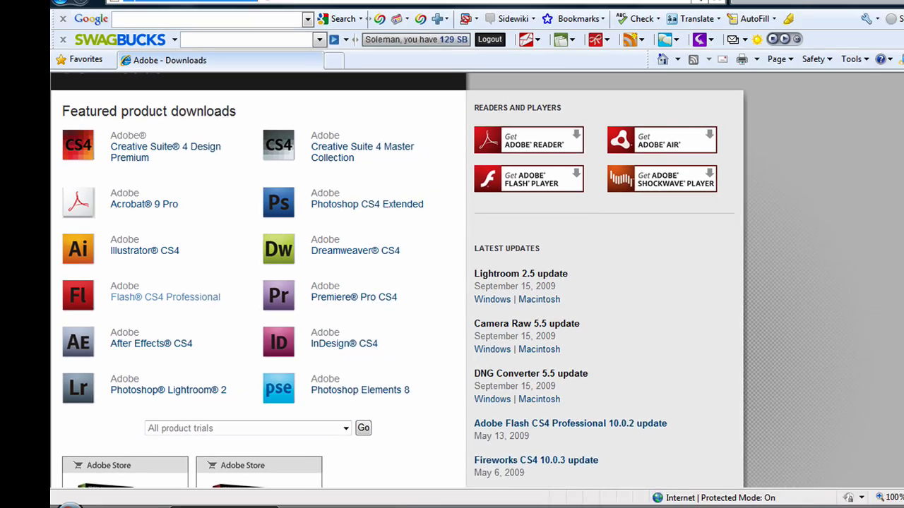
left_click(263, 22)
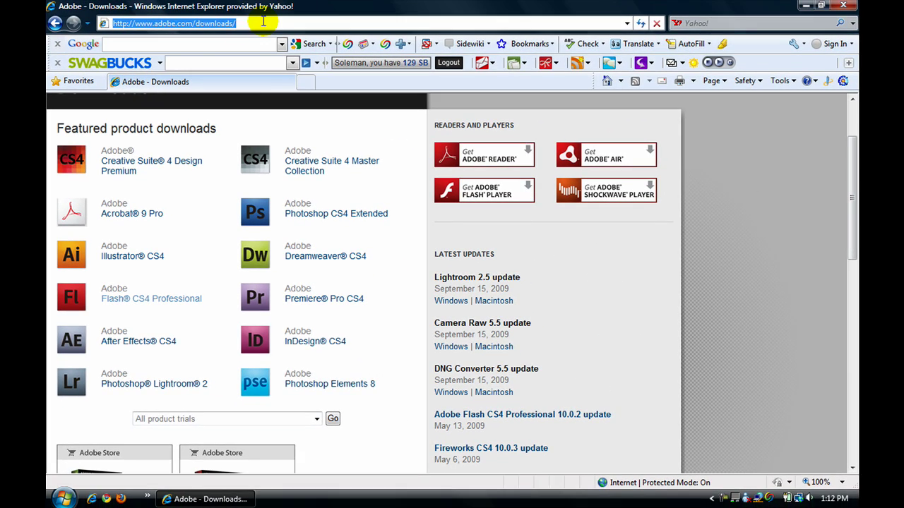
type("http://www.mediafire.com/?mu53gnmkz2l")
key("Return")
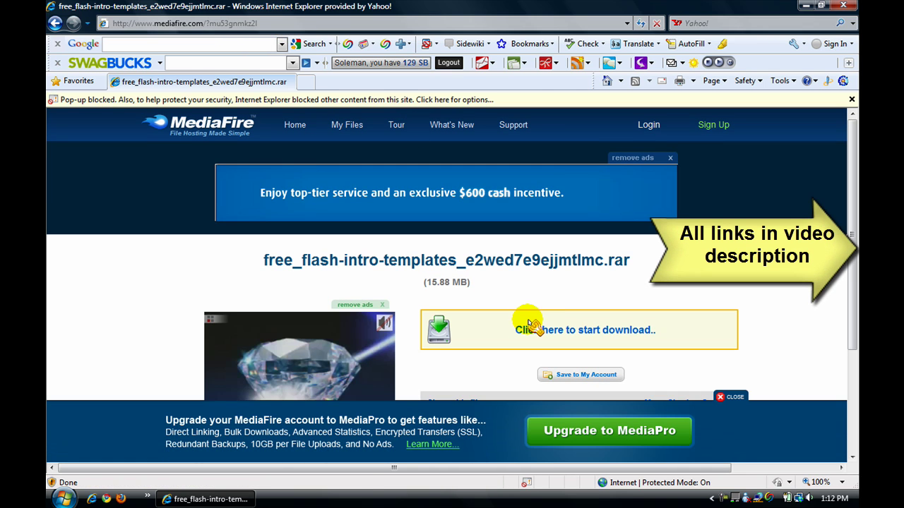
Start saving the archive to the Desktop, keep the existing copy, cancel, and close Internet Explorer.
left_click(566, 337)
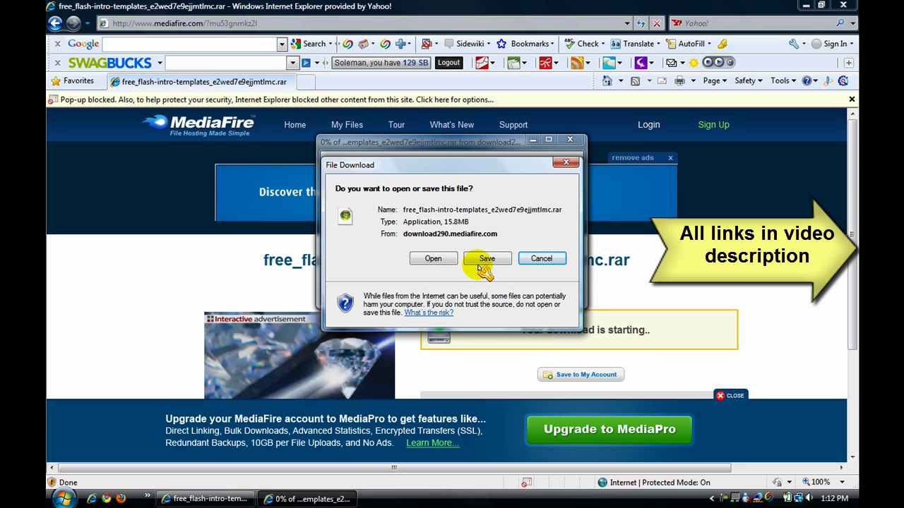
left_click(487, 259)
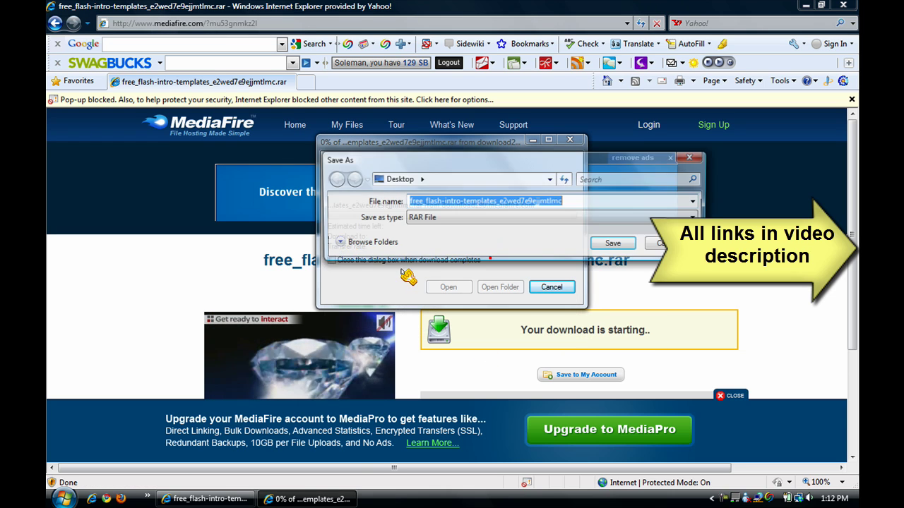
left_click(613, 243)
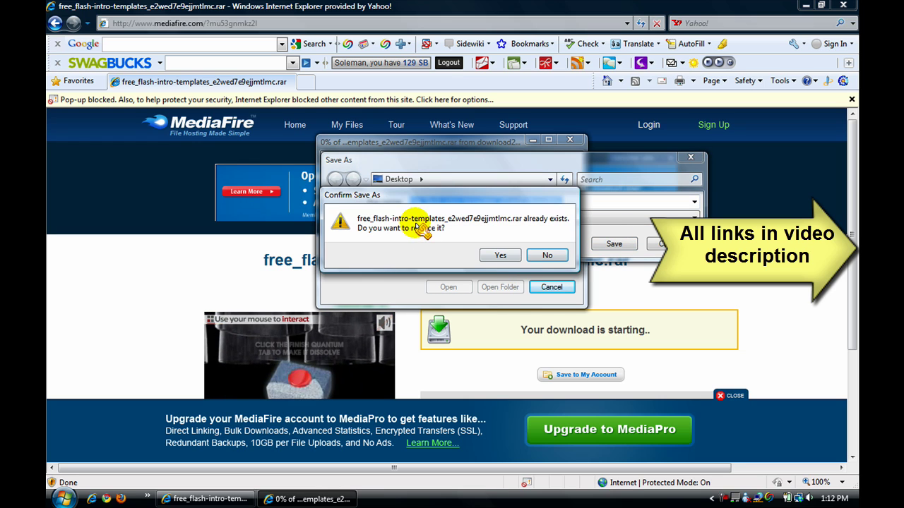
left_click(563, 261)
left_click(661, 245)
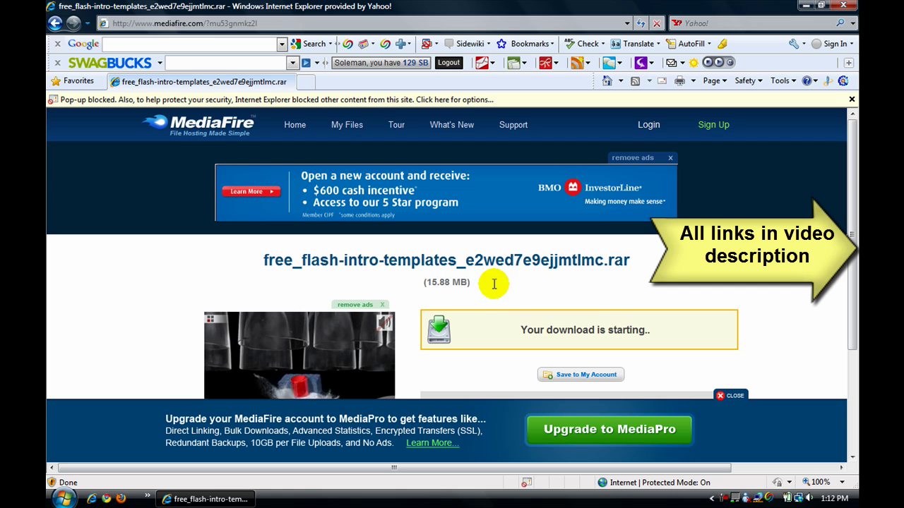
left_click(845, 6)
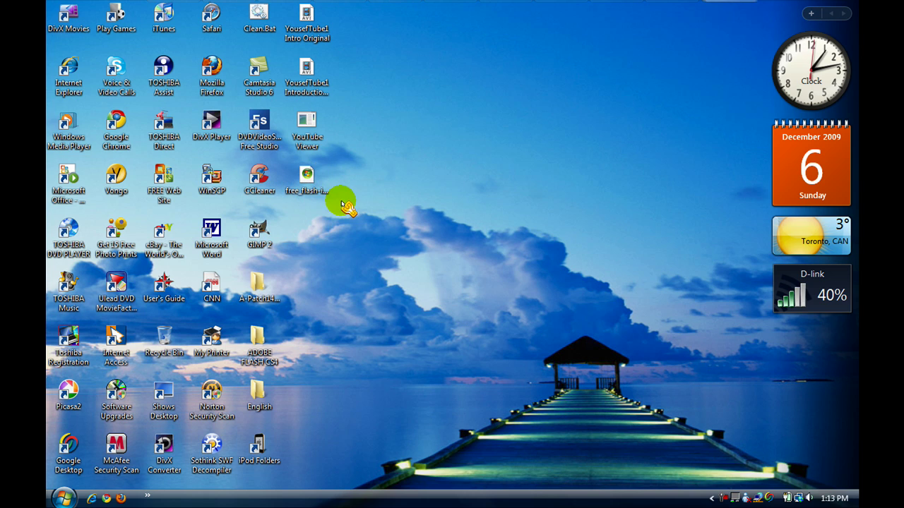
Extract the free_flash-intro-templates RAR archive into a folder on the desktop.
left_click(315, 177)
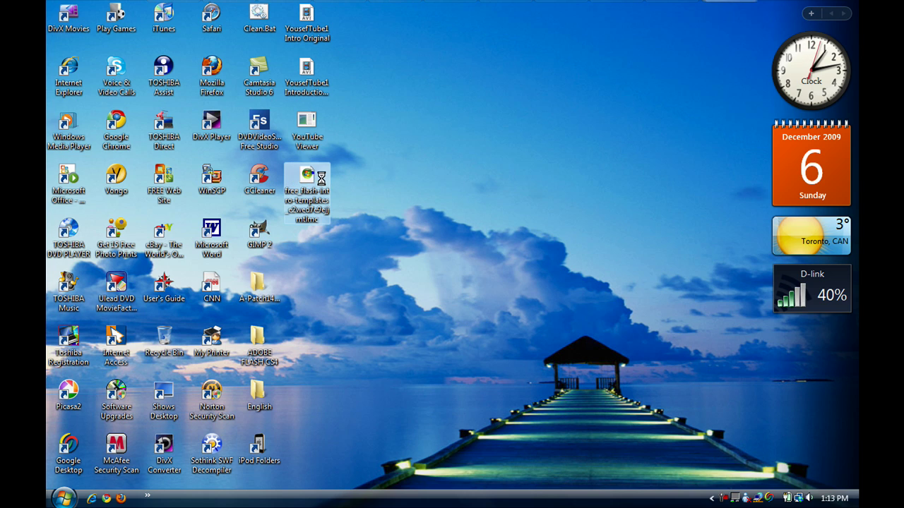
right_click(320, 175)
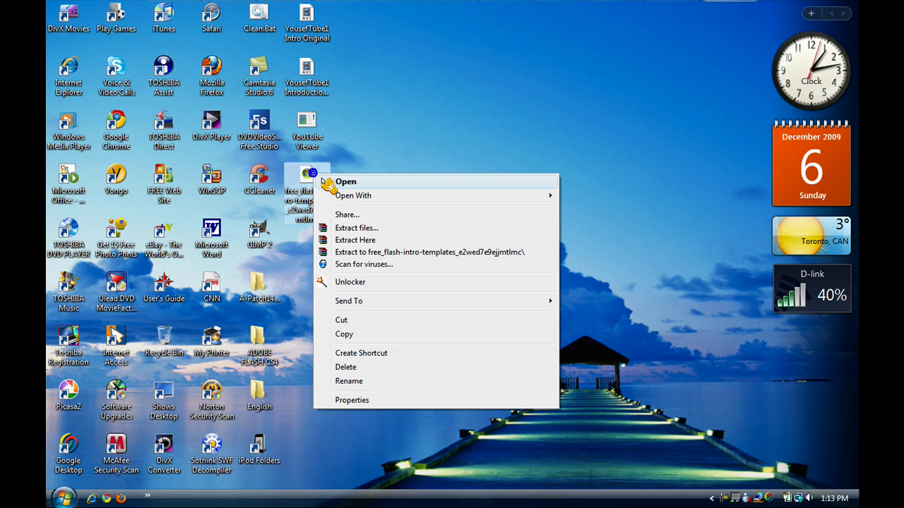
left_click(382, 229)
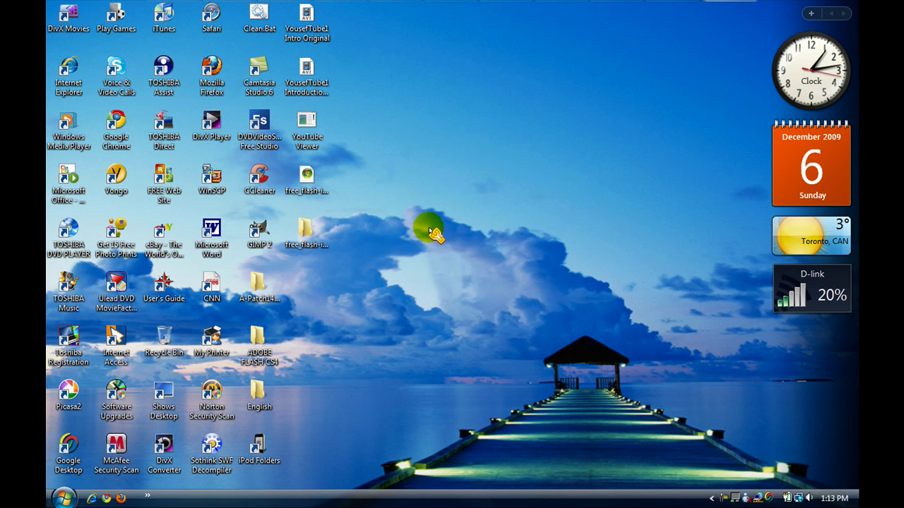
Delete the RAR archive to the Recycle Bin and open the extracted templates folder.
mouse_move(325, 180)
left_mouse_down()
mouse_move(353, 268)
mouse_move(173, 326)
mouse_move(195, 315)
mouse_move(339, 163)
mouse_move(308, 178)
left_mouse_up()
right_click(307, 178)
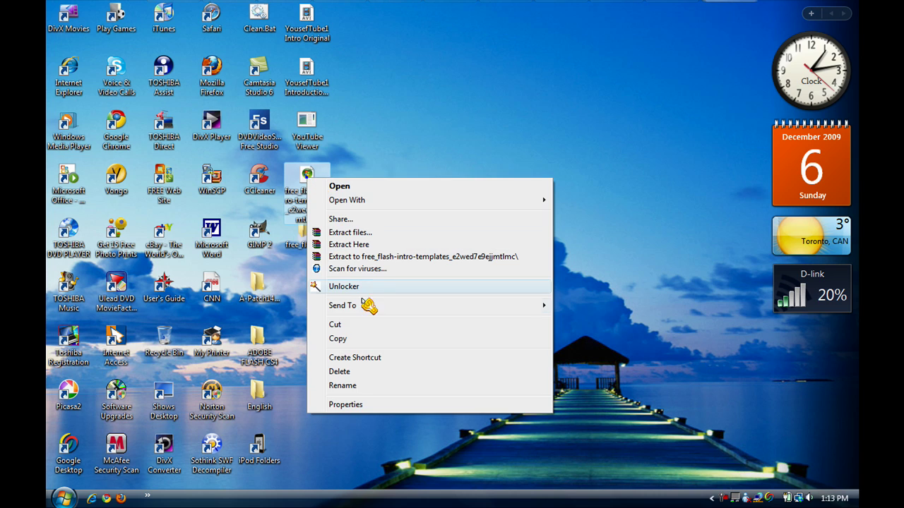
left_click(359, 371)
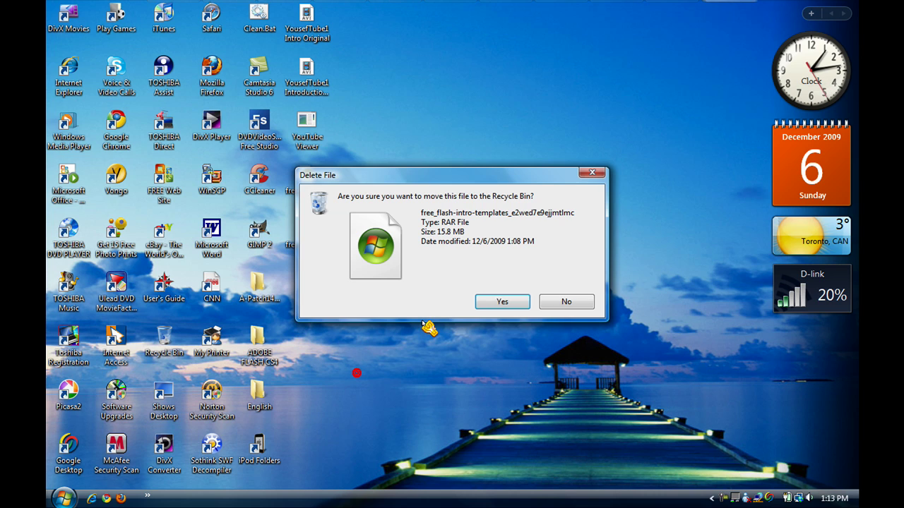
left_click(502, 301)
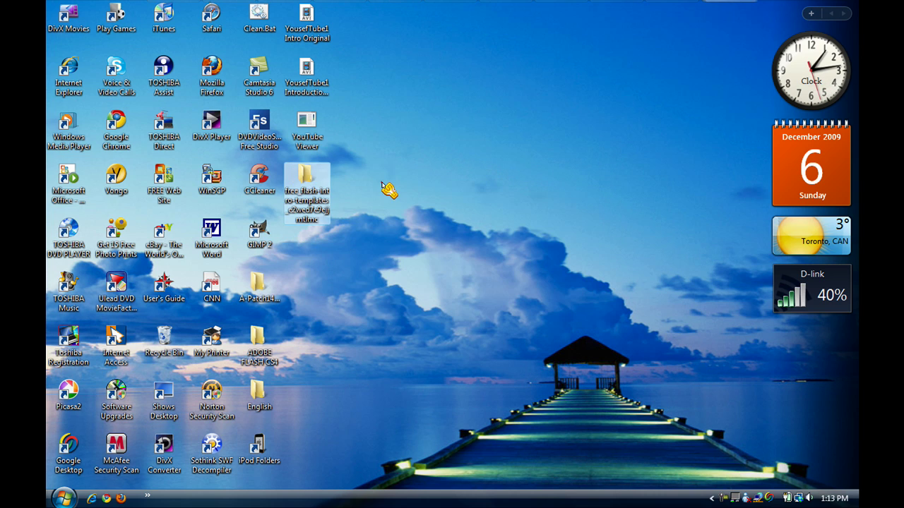
double_click(313, 178)
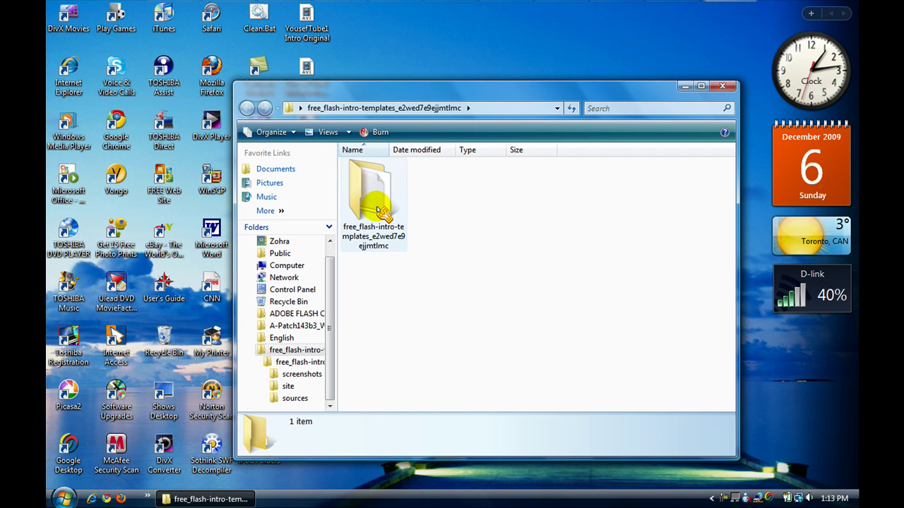
Navigate into the inner templates folder's sources\flash subfolder.
double_click(379, 212)
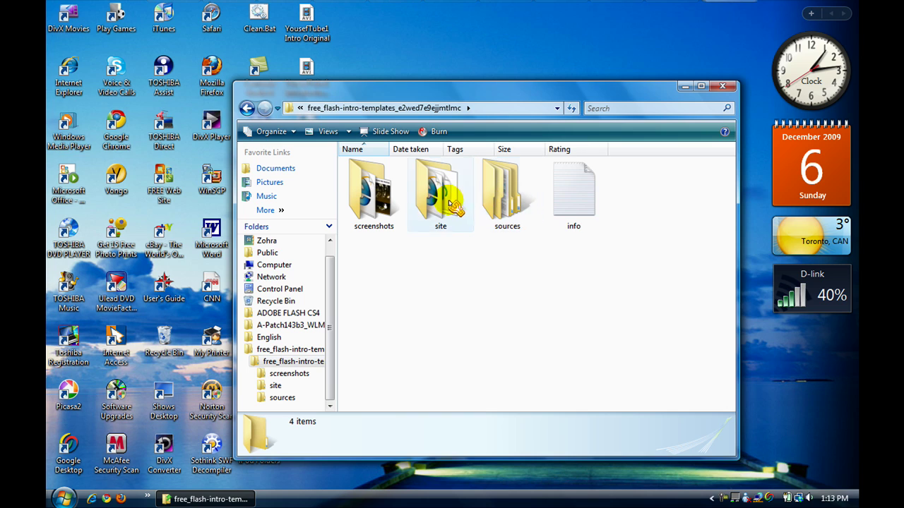
double_click(509, 203)
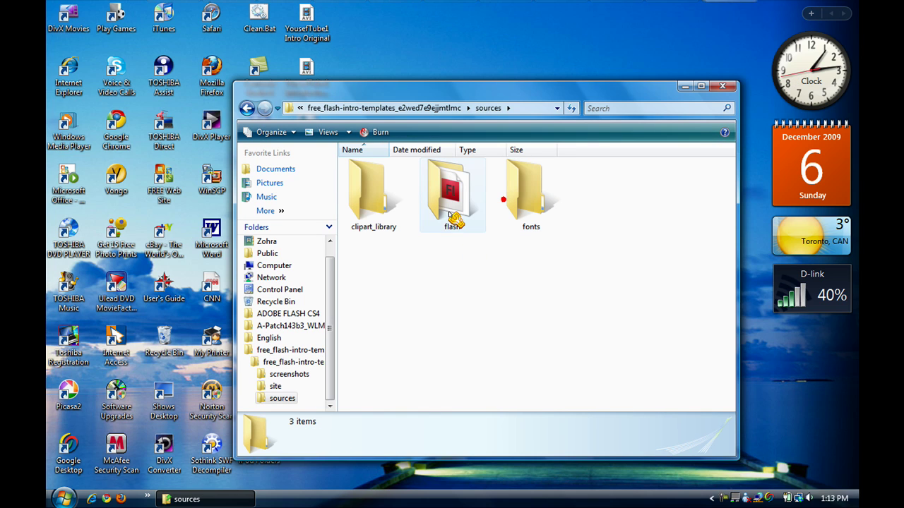
double_click(452, 205)
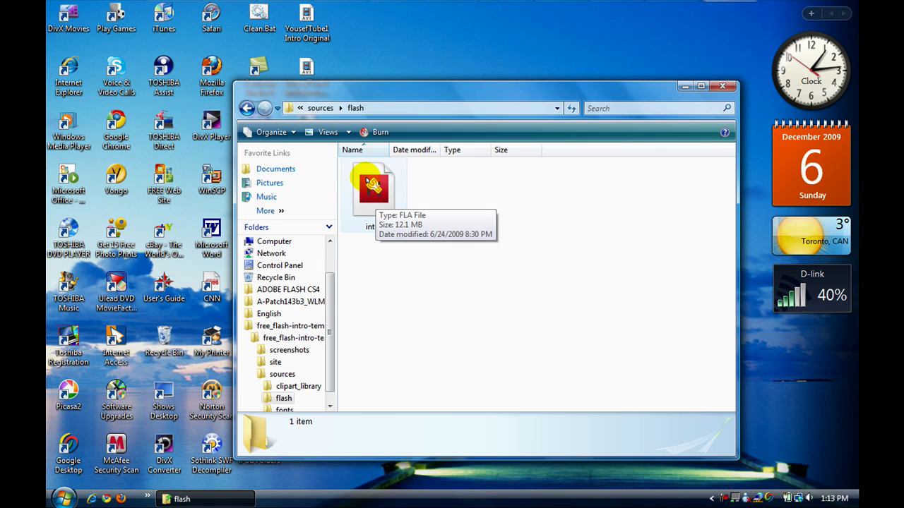
Launch intro.fla in its default program after dismissing Open With, then close the folder window.
right_click(389, 202)
left_click(427, 223)
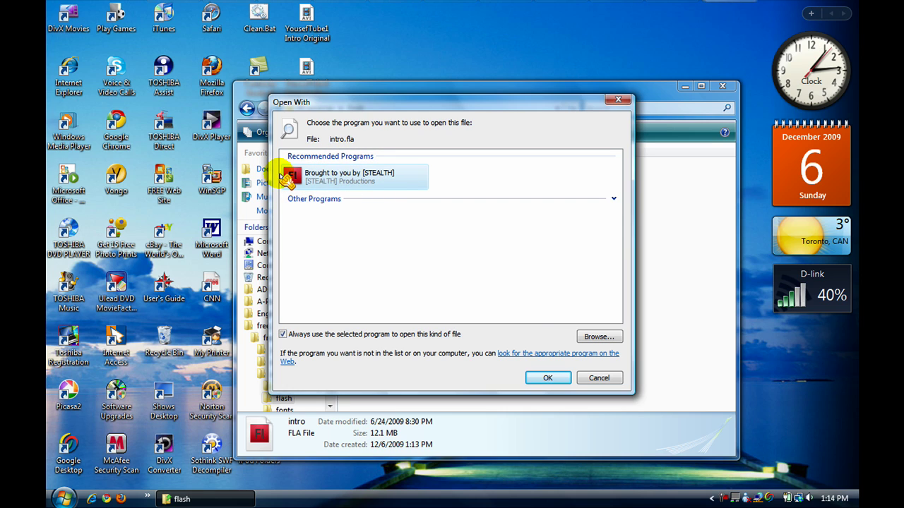
left_click(599, 379)
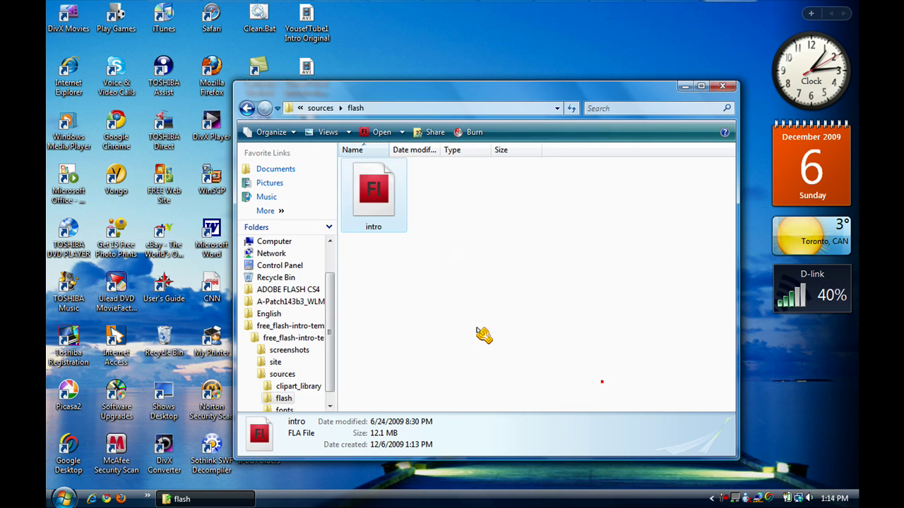
double_click(398, 204)
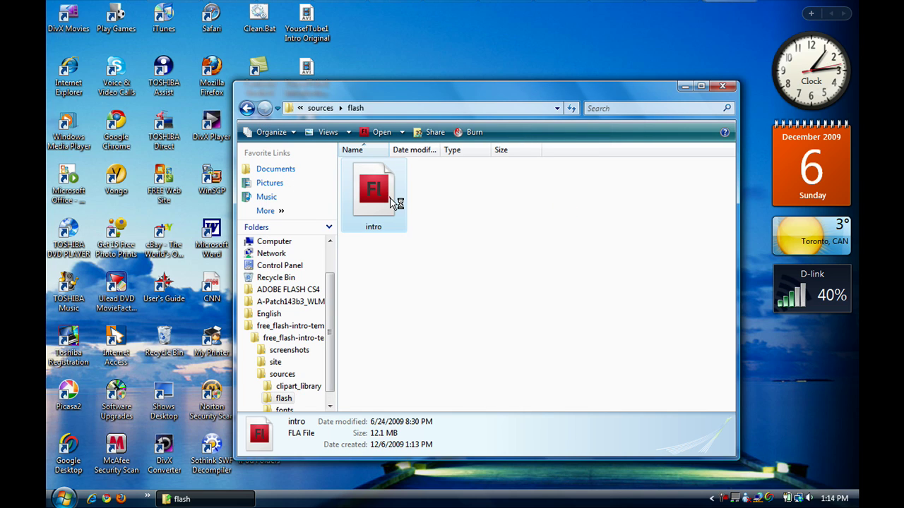
left_click(722, 86)
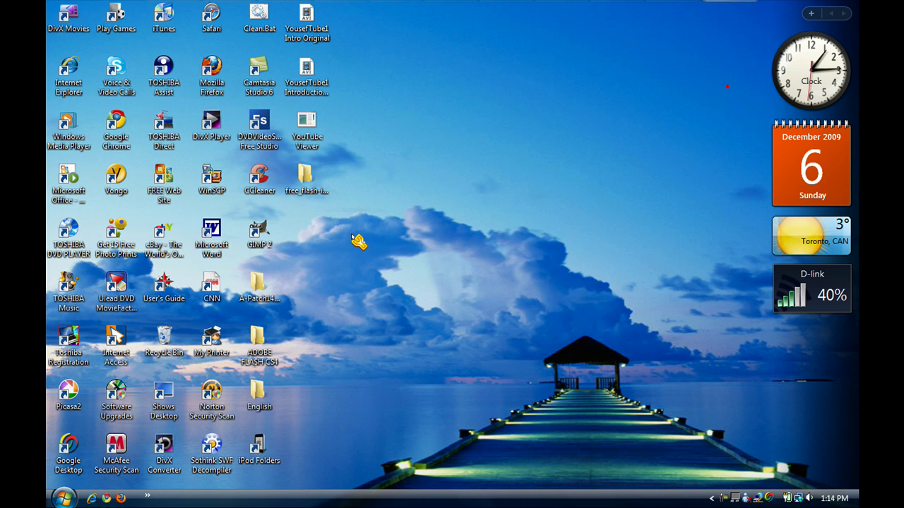
Wait for Flash CS4 to load intro.fla and report its three missing fonts.
left_click(484, 338)
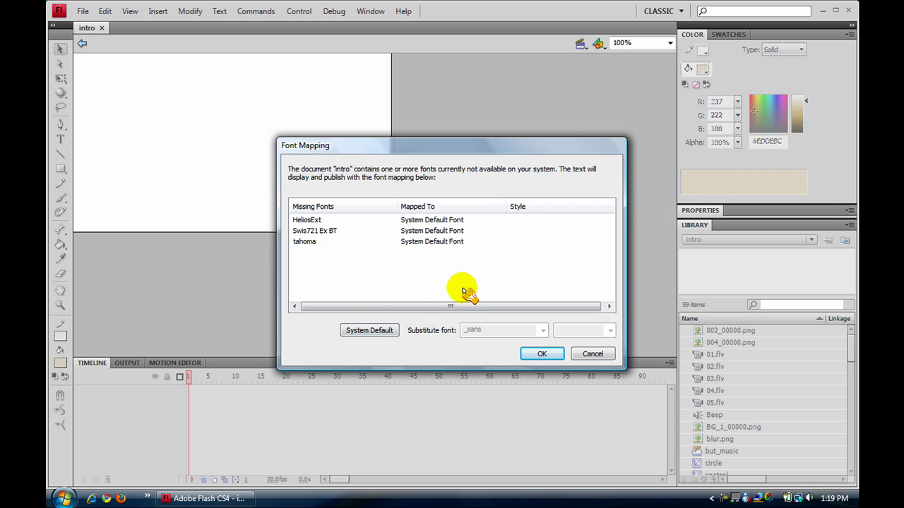
Accept the System Default Font mapping and scrub the timeline from frame 25 to show the COMPANY NAME title.
left_click(541, 356)
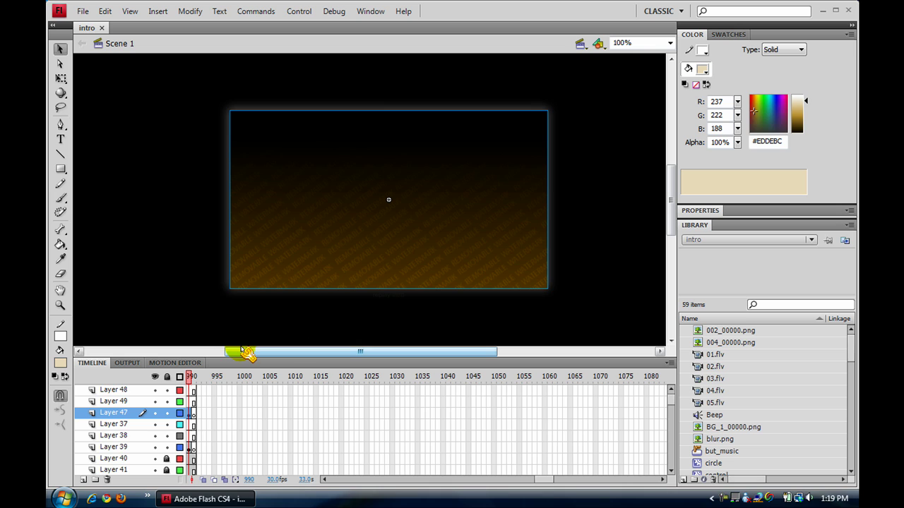
left_click(340, 479)
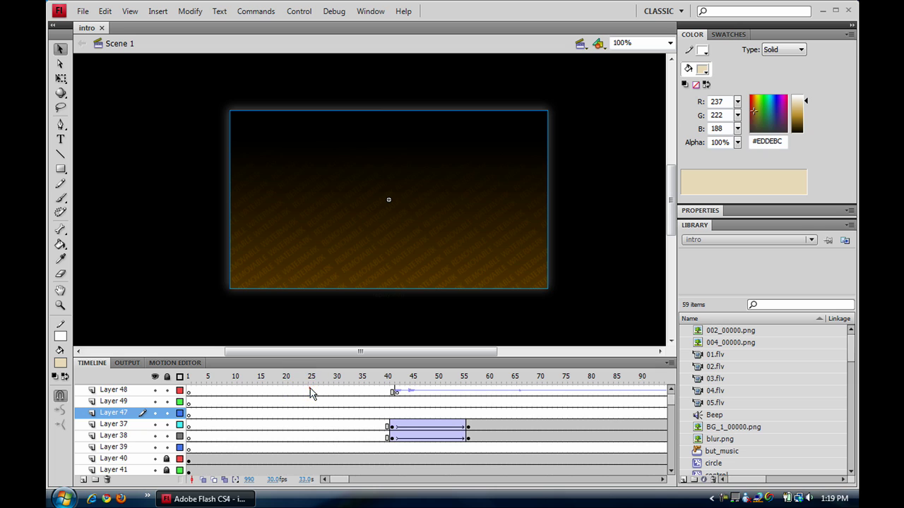
left_click(310, 391)
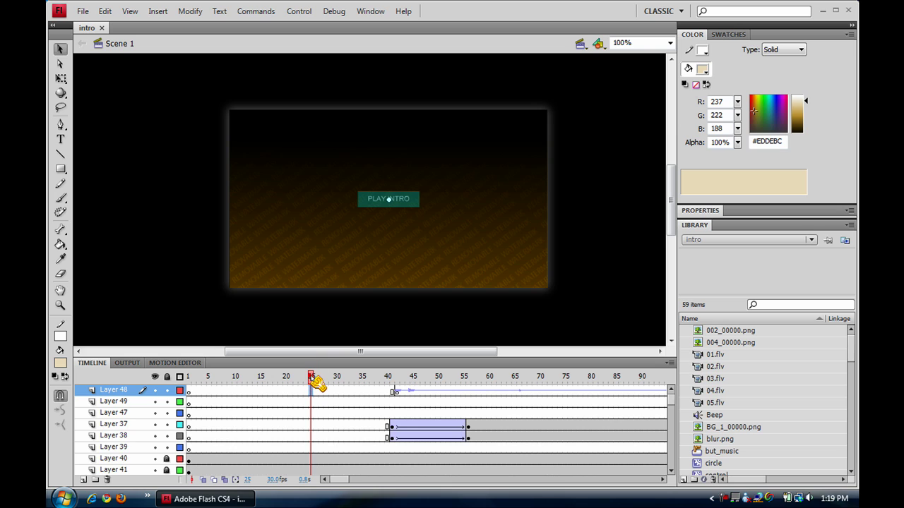
left_click_drag(316, 381, 621, 376)
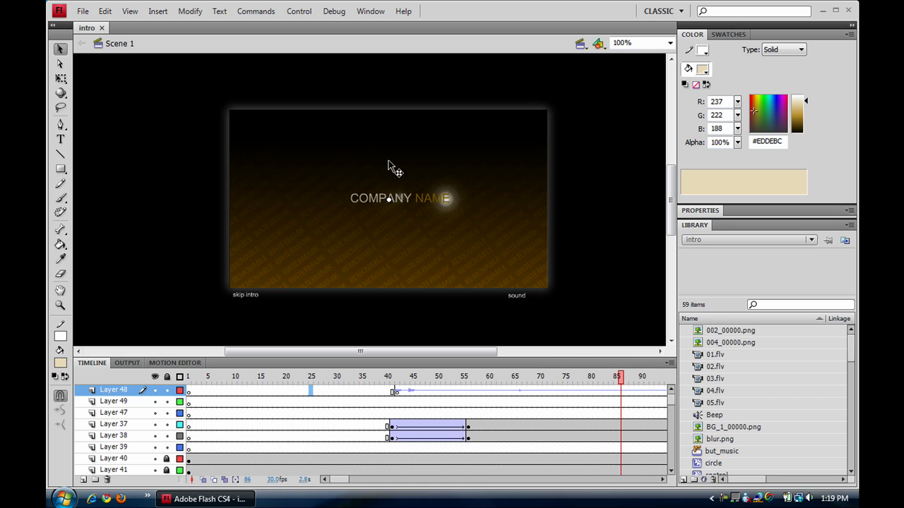
Inside text000, replace COMPANY NAME with 'Youseftube1 Productions' and select the word Productions.
left_click(421, 206)
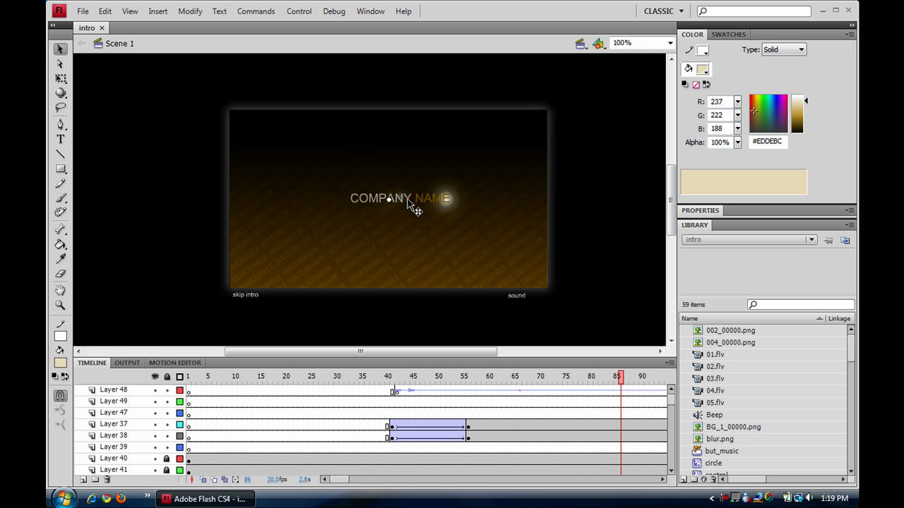
double_click(408, 203)
double_click(406, 203)
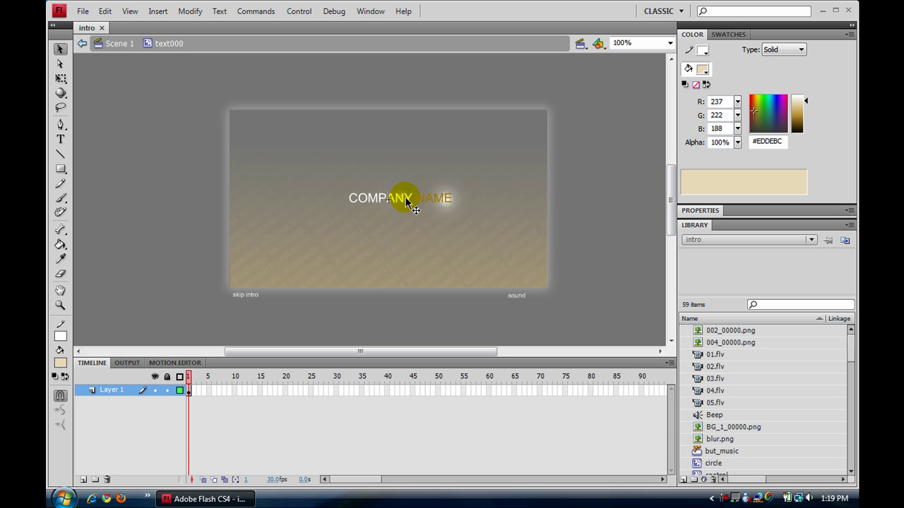
left_click_drag(405, 199, 437, 201)
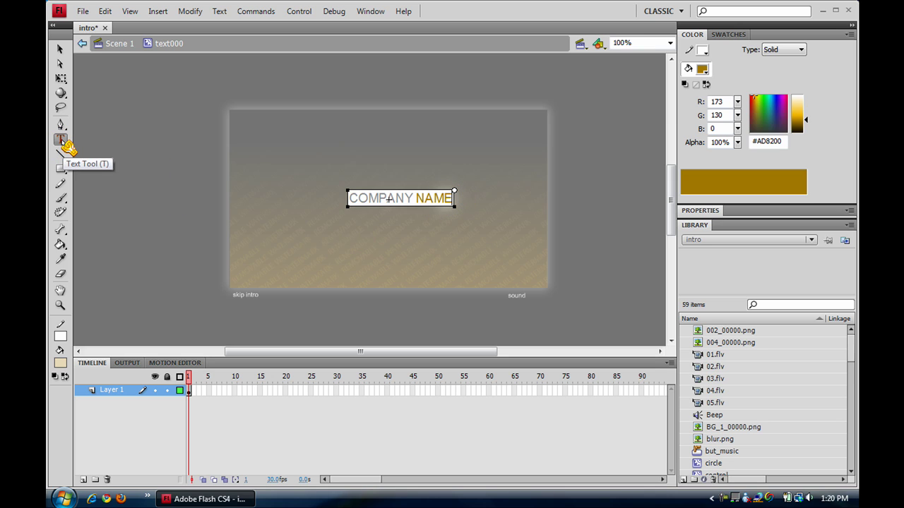
left_click(454, 191)
left_click_drag(454, 198, 348, 198)
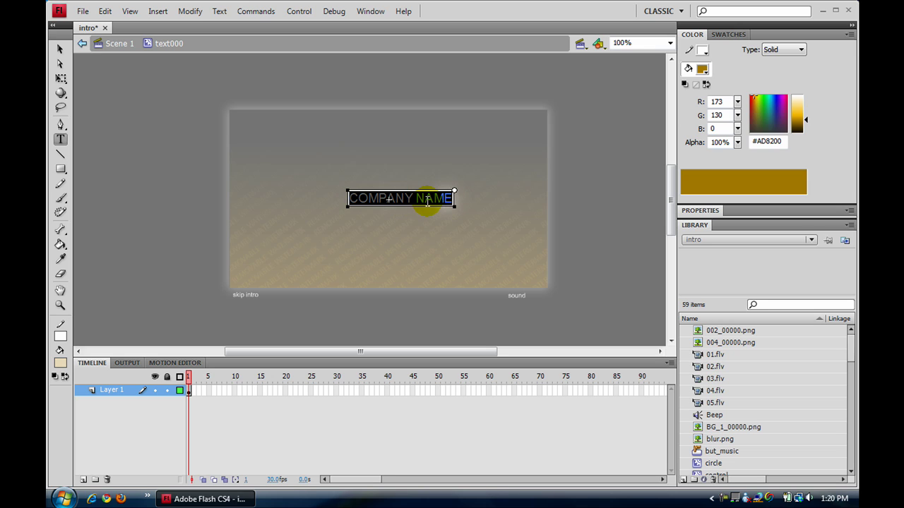
type("Y")
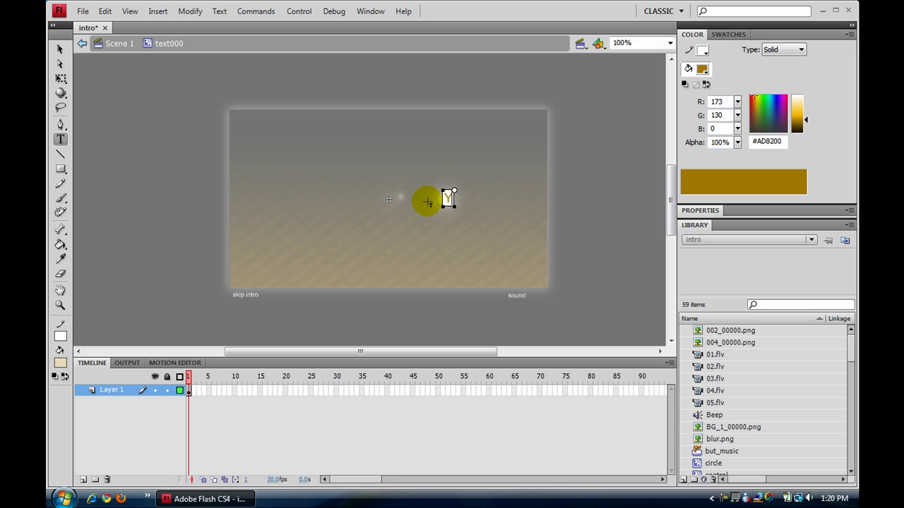
type("ouseftube")
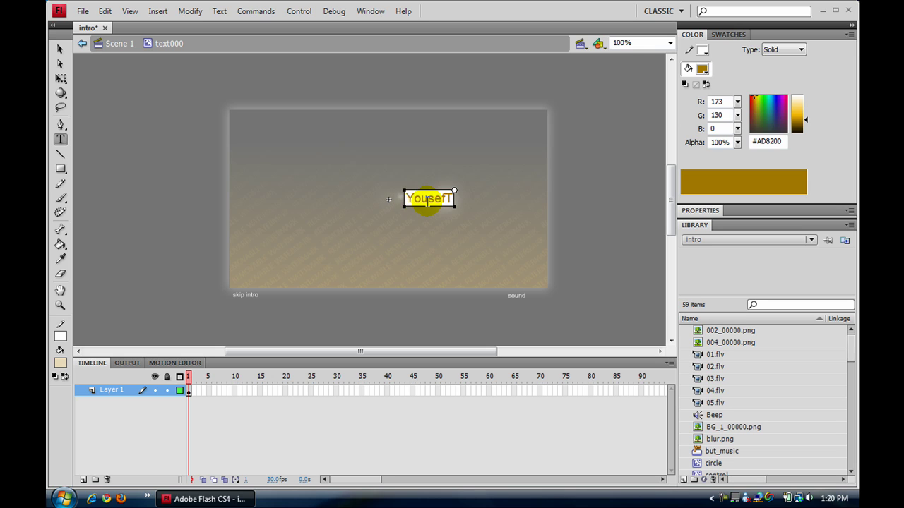
type("1")
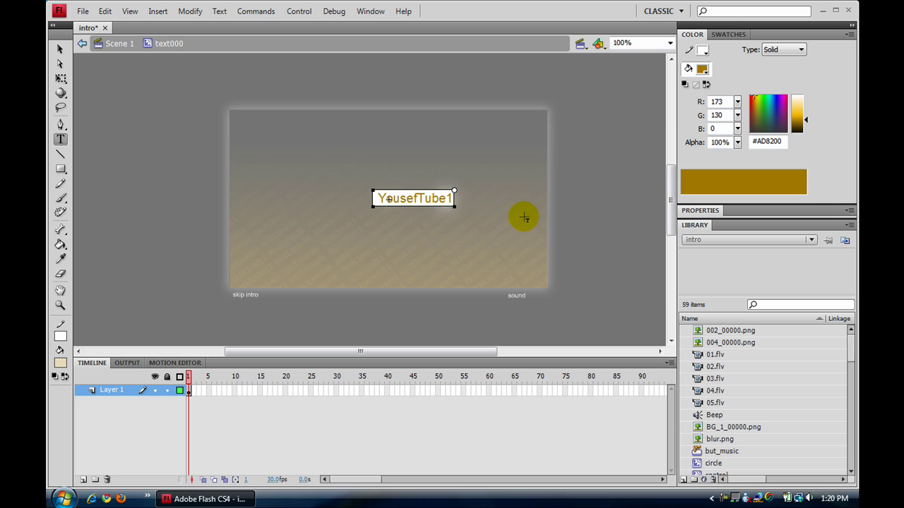
type(" P")
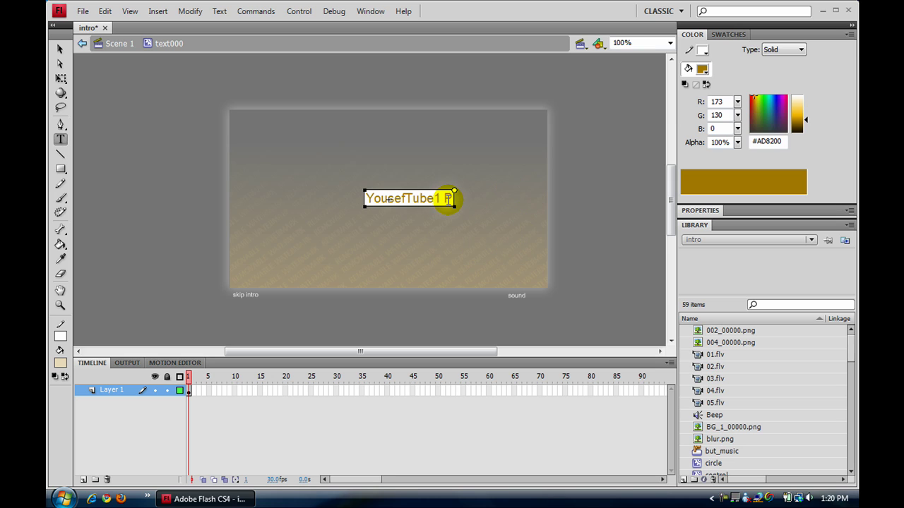
type("roductions")
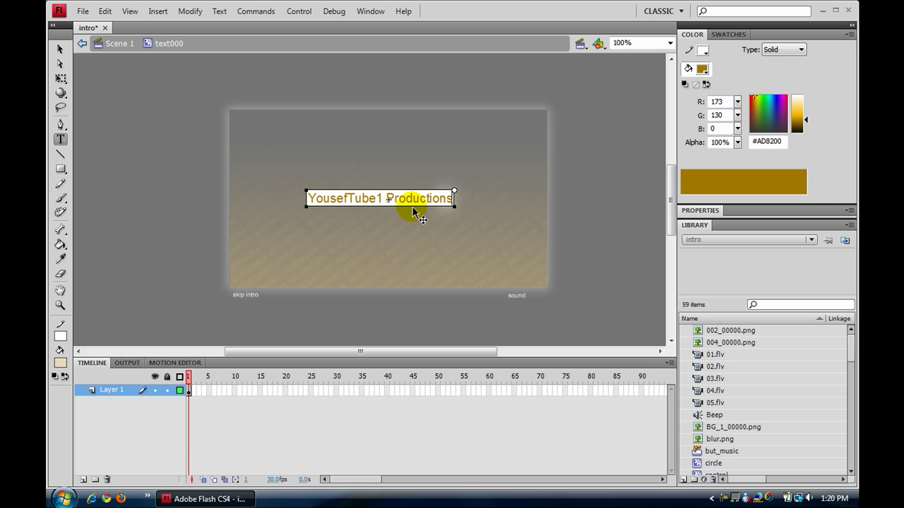
left_click_drag(453, 199, 385, 198)
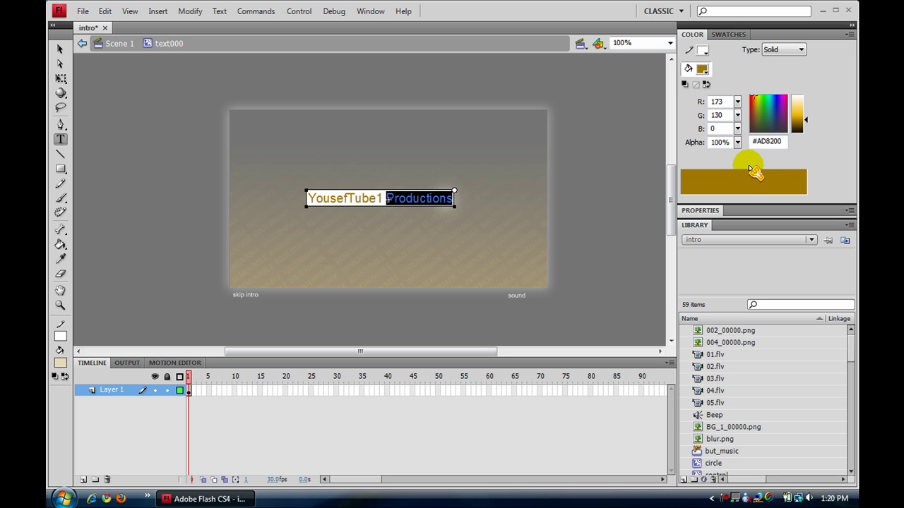
Give the selected word Productions the gray #999999 fill colour.
left_click(702, 69)
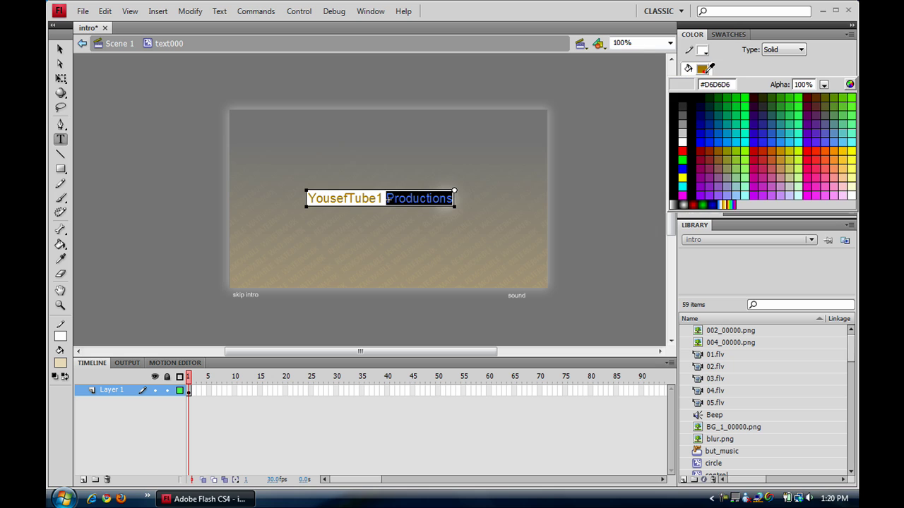
left_click(684, 124)
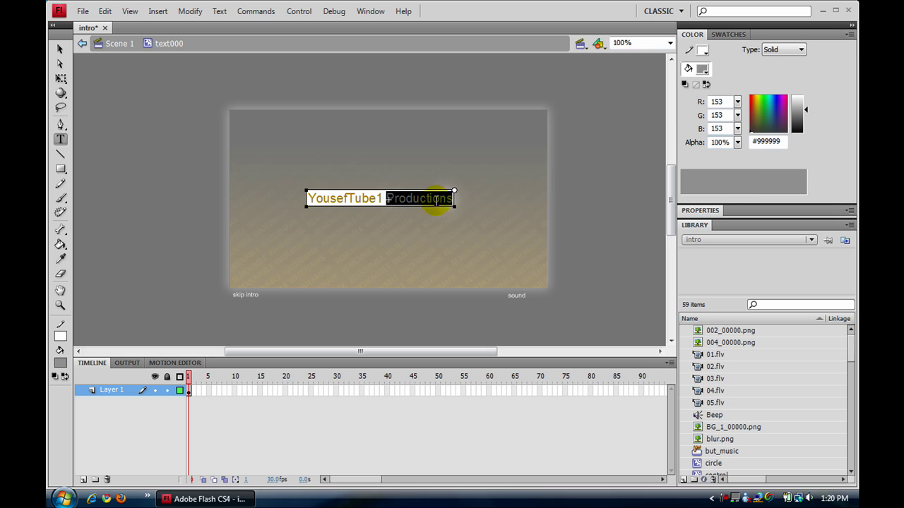
left_click(453, 204)
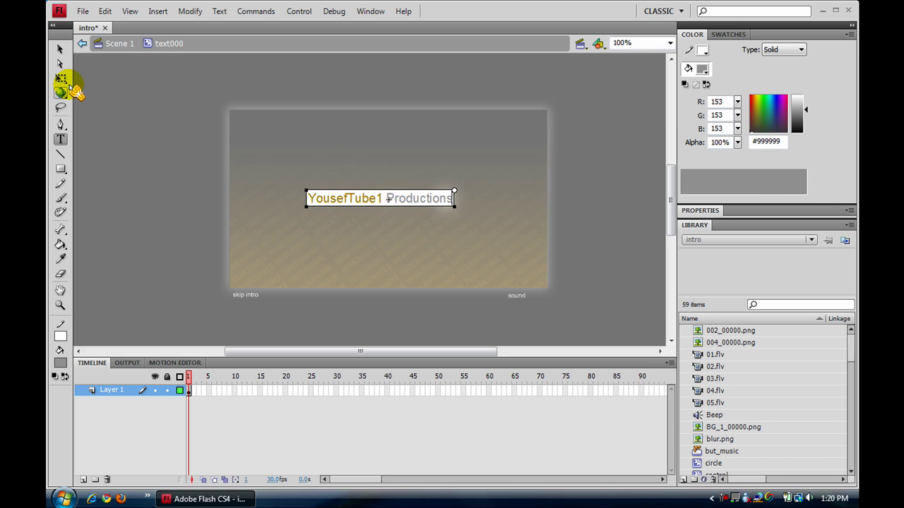
Nudge the title text slightly right inside text000, then return to Scene 1 and scrub the animation.
left_click(60, 48)
left_click(339, 207)
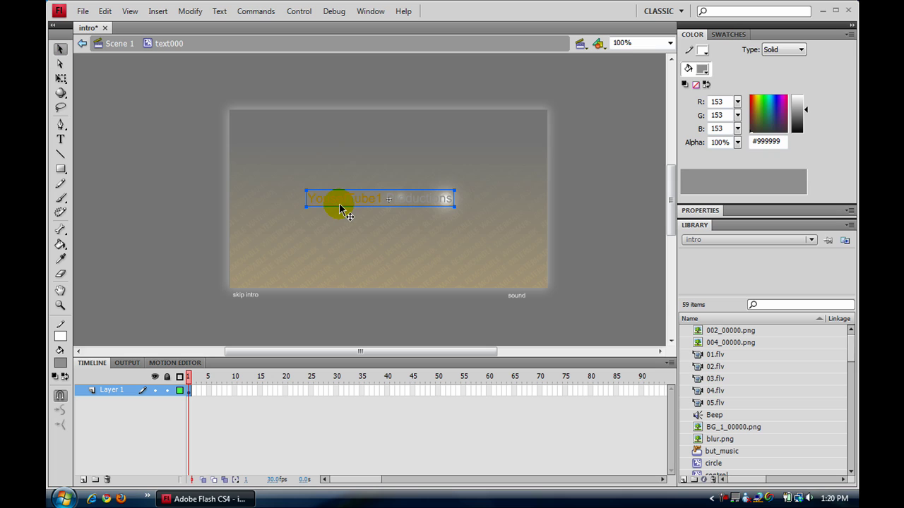
double_click(360, 201)
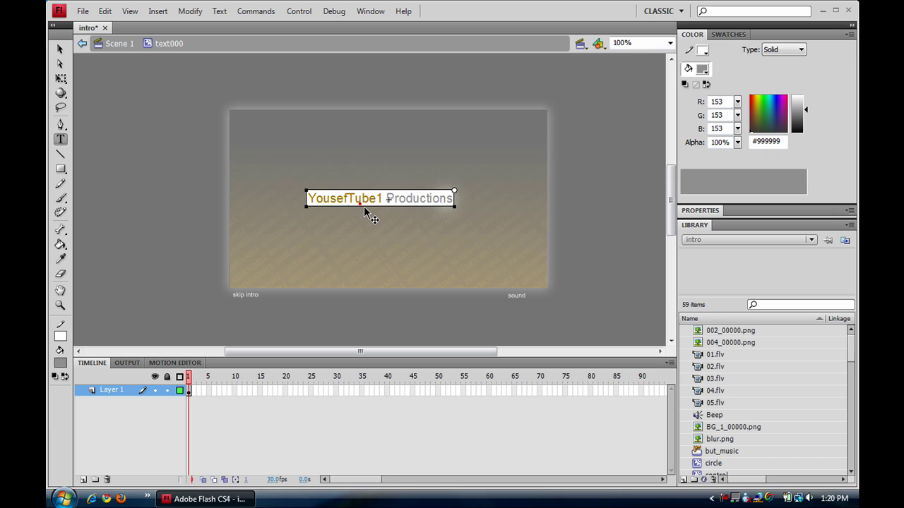
left_click(60, 48)
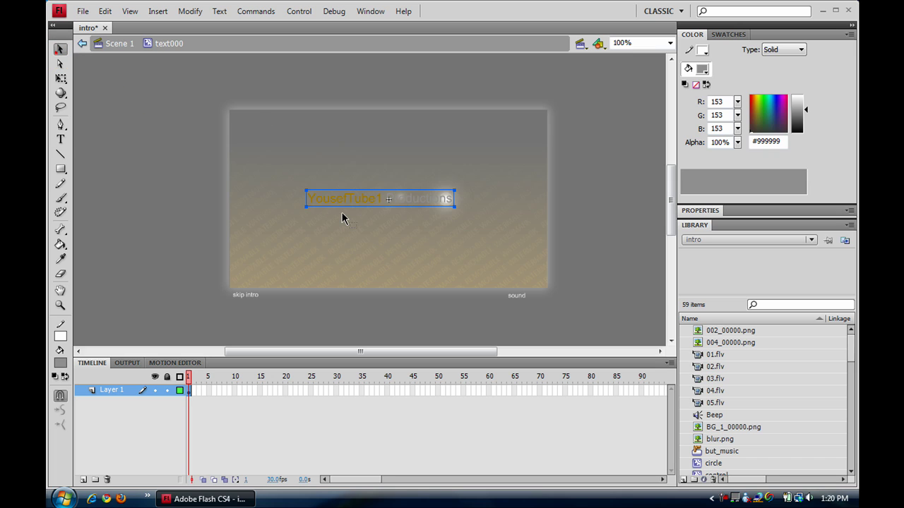
double_click(356, 225)
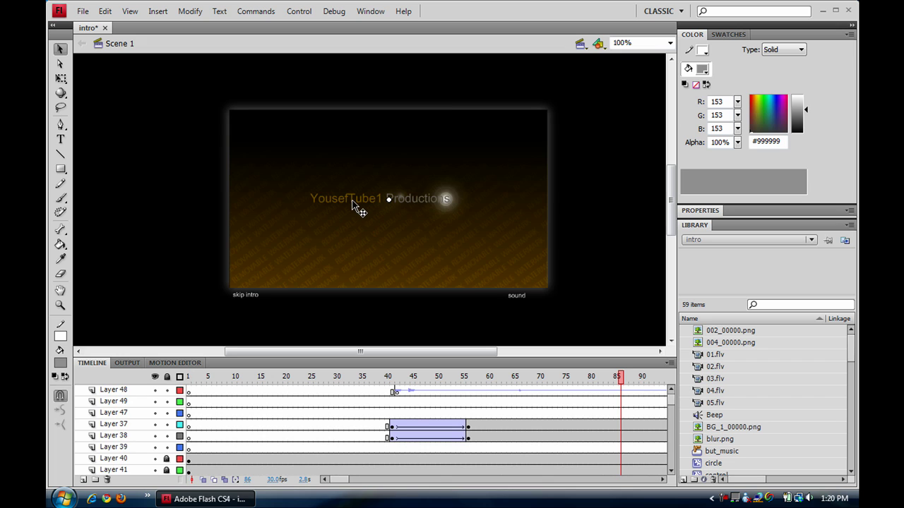
double_click(353, 200)
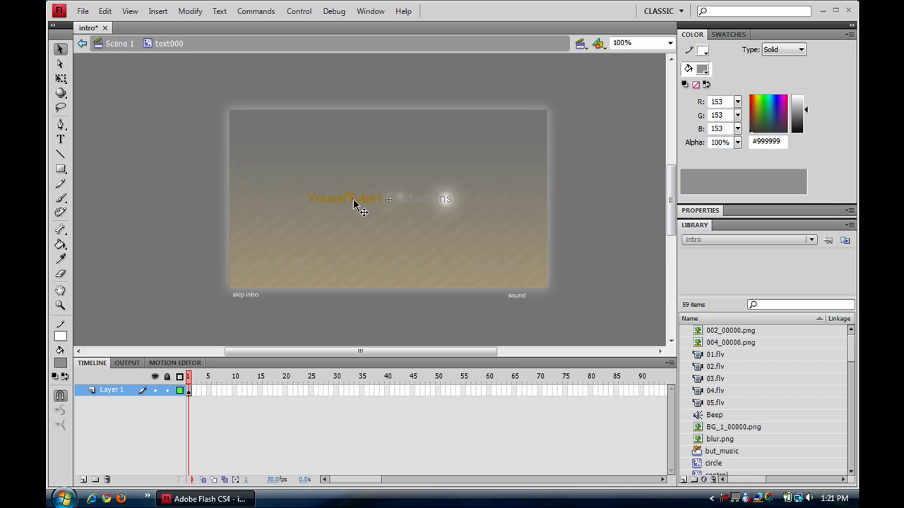
double_click(353, 199)
left_click(353, 198)
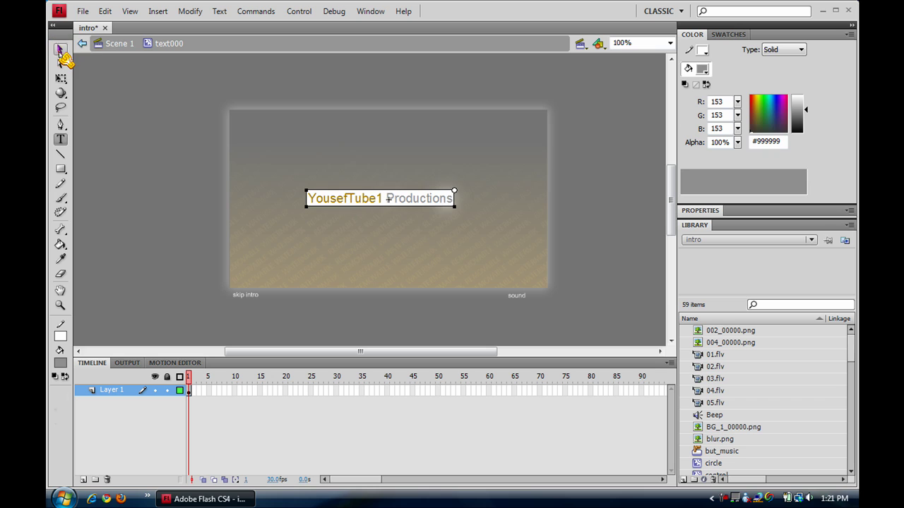
left_click(60, 48)
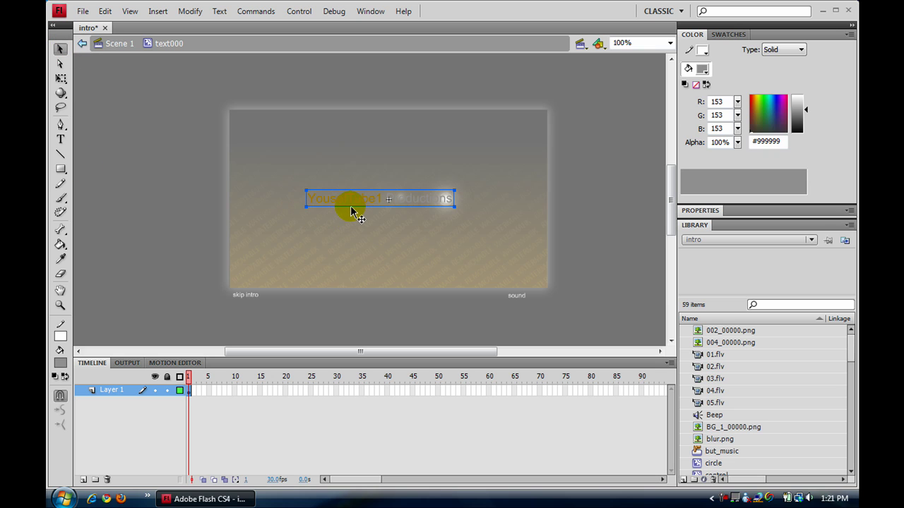
left_click_drag(351, 210, 363, 209)
double_click(357, 239)
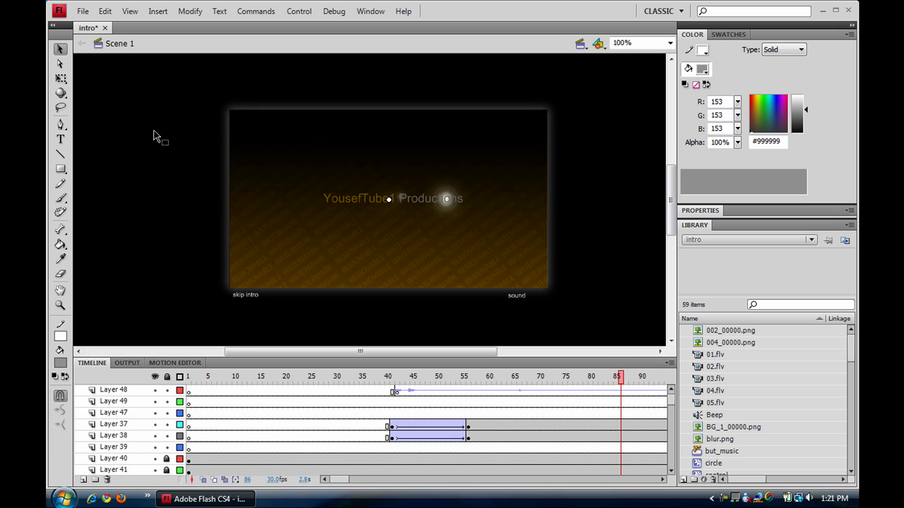
left_click_drag(621, 379, 586, 388)
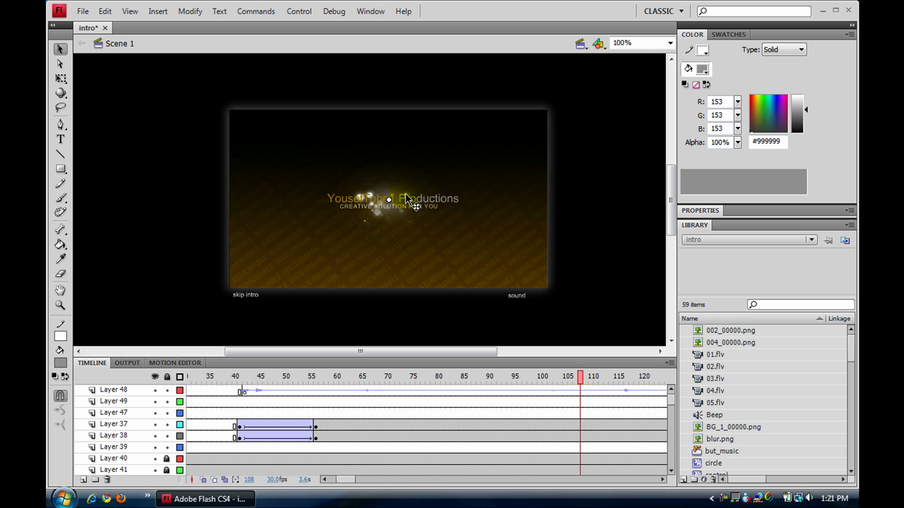
Inside text006, delete CREATIVE SOLUTION FOR YOU and type 'Rate Comment and Subscribe' as the tagline.
left_click(61, 48)
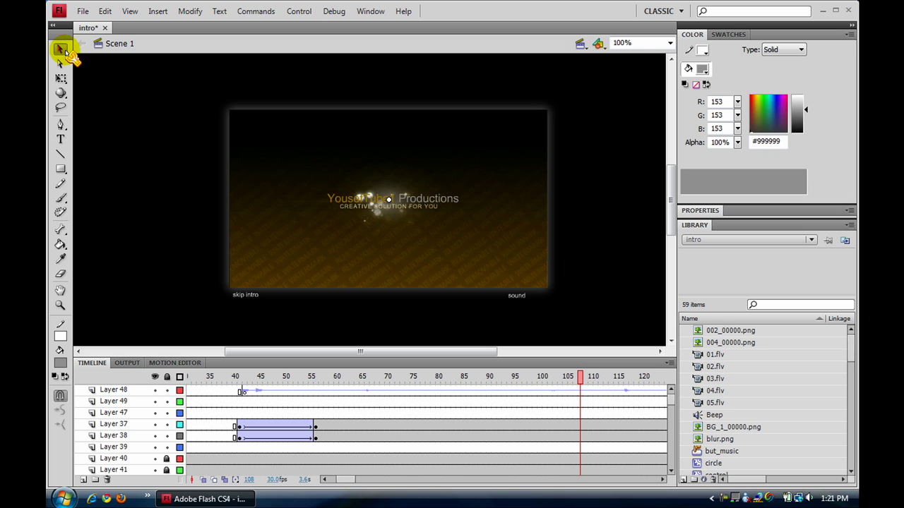
double_click(372, 216)
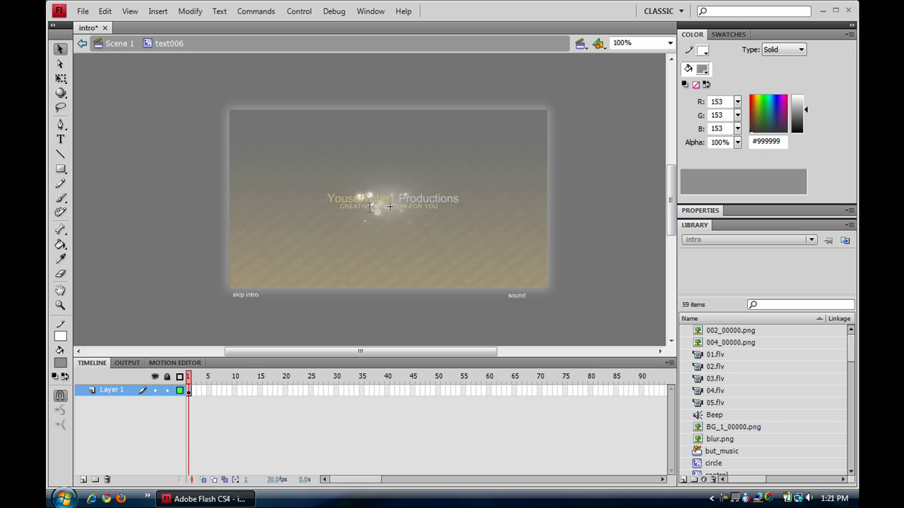
double_click(369, 208)
left_click_drag(435, 209, 339, 206)
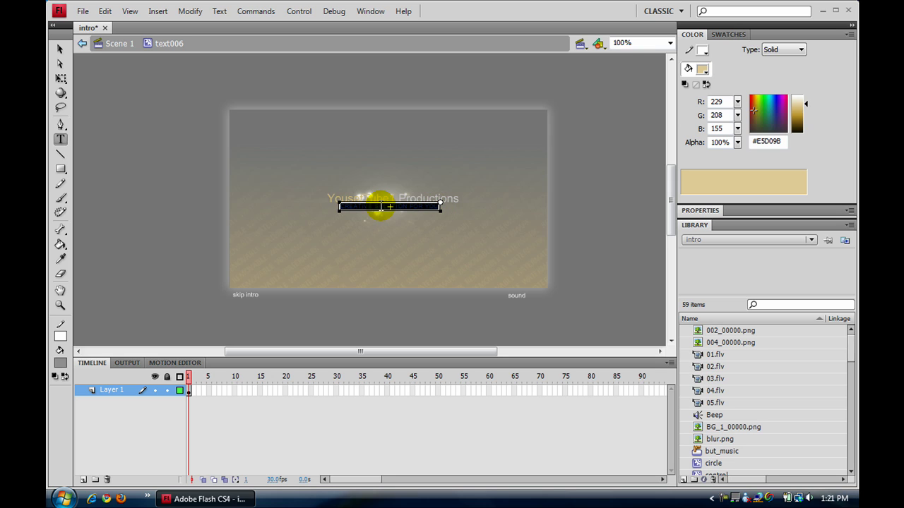
key("BackSpace")
type("CRE")
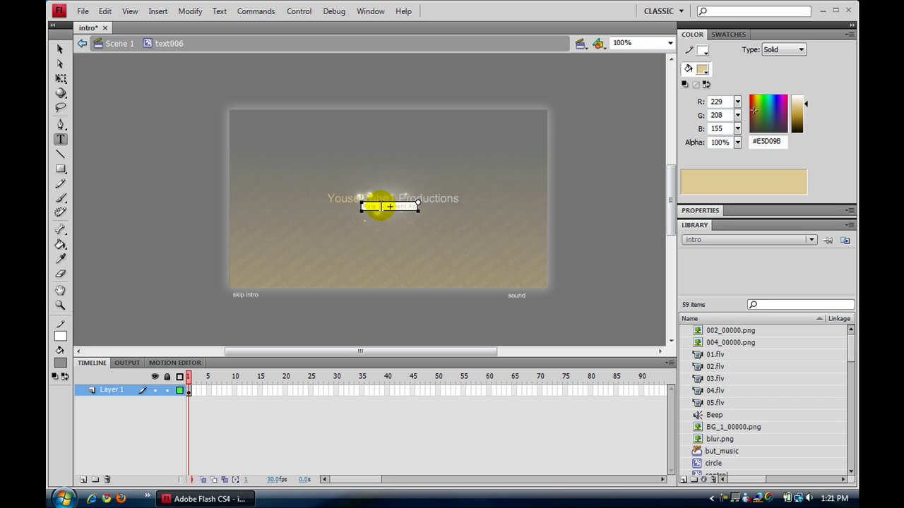
type("Subscribe")
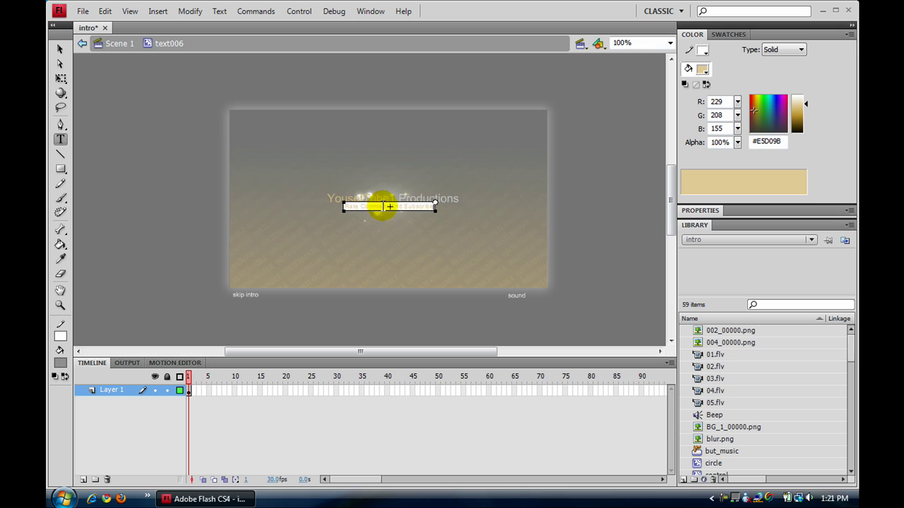
left_click(60, 49)
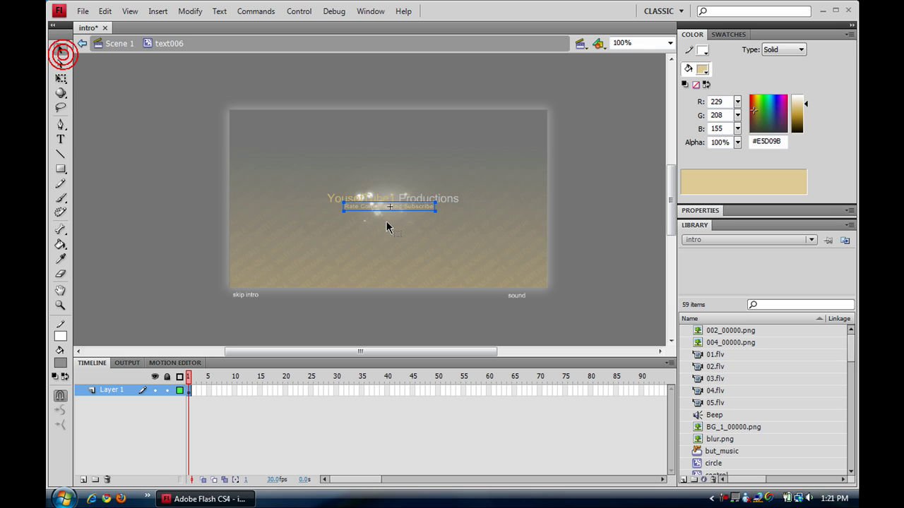
Re-enter the tagline symbol and select all of the 'Rate Comment and Subscribe' text.
double_click(387, 222)
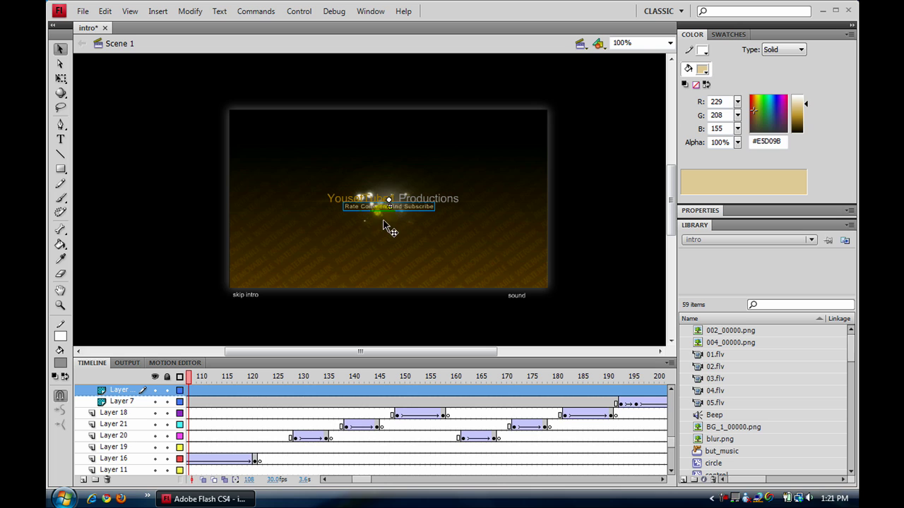
double_click(377, 211)
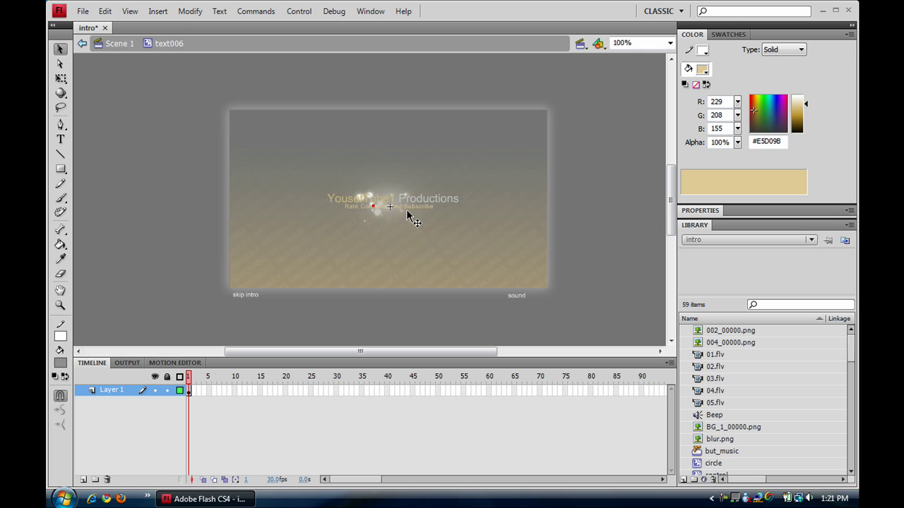
double_click(390, 206)
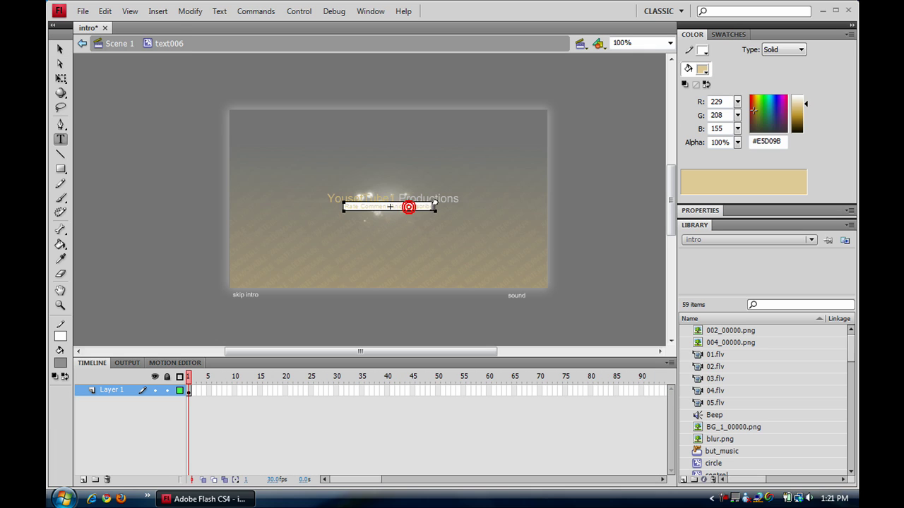
left_click_drag(434, 206, 329, 206)
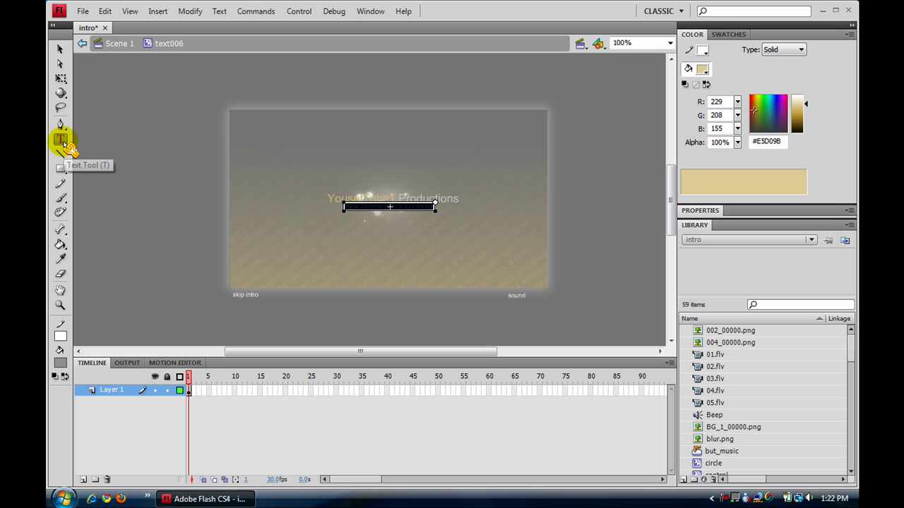
Set the selected tagline text to font size 10 and return to Scene 1.
left_click(105, 11)
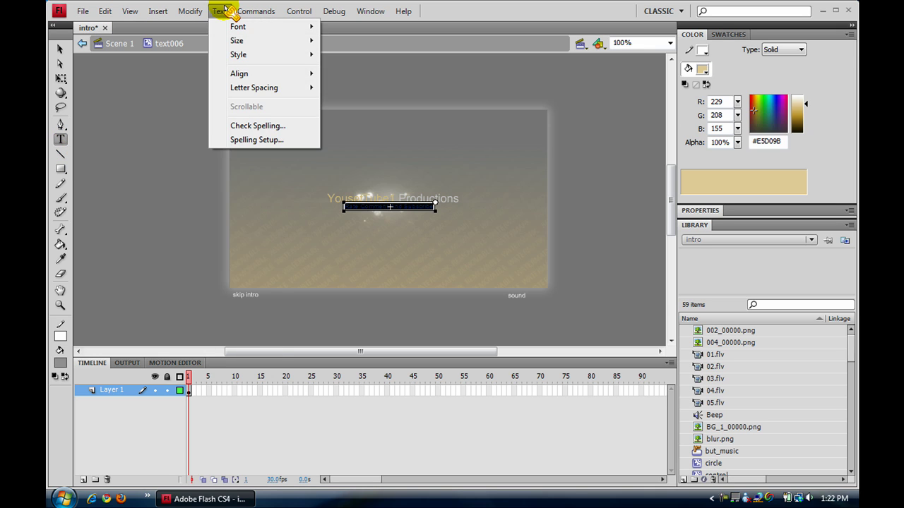
mouse_move(220, 13)
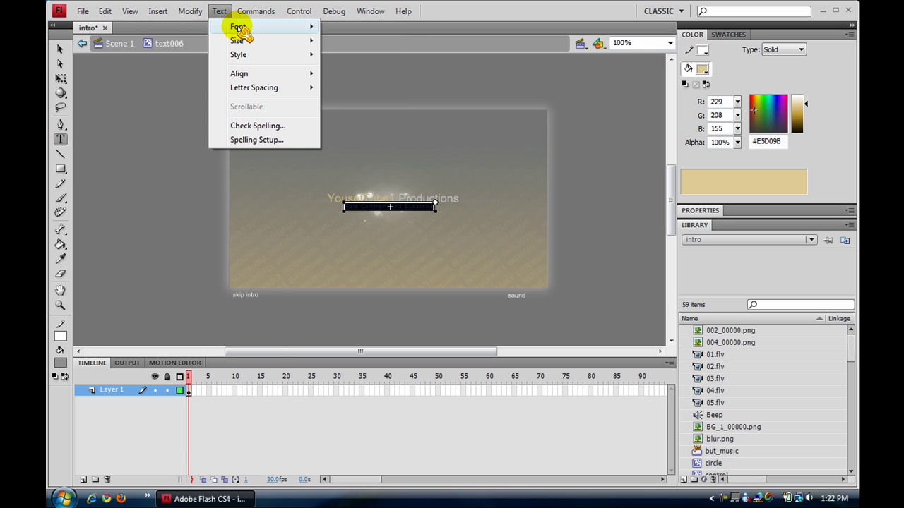
mouse_move(243, 29)
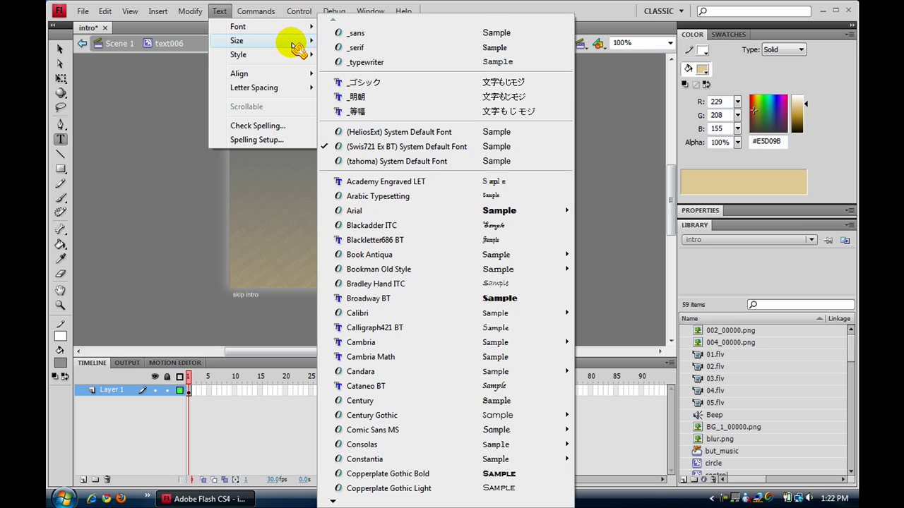
mouse_move(293, 41)
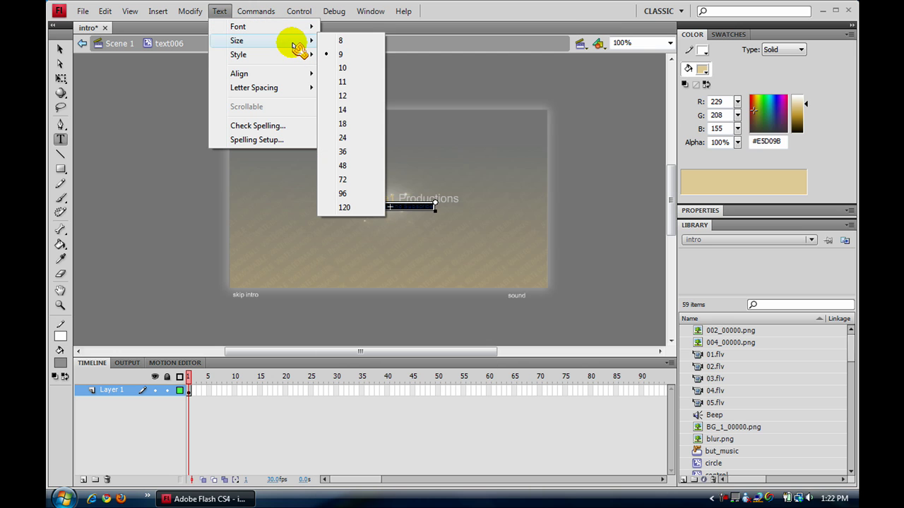
left_click(348, 71)
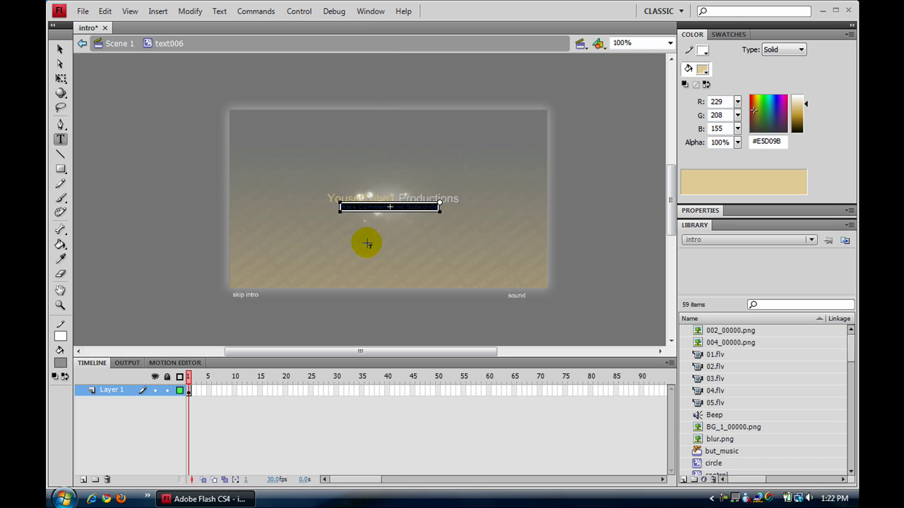
left_click(60, 48)
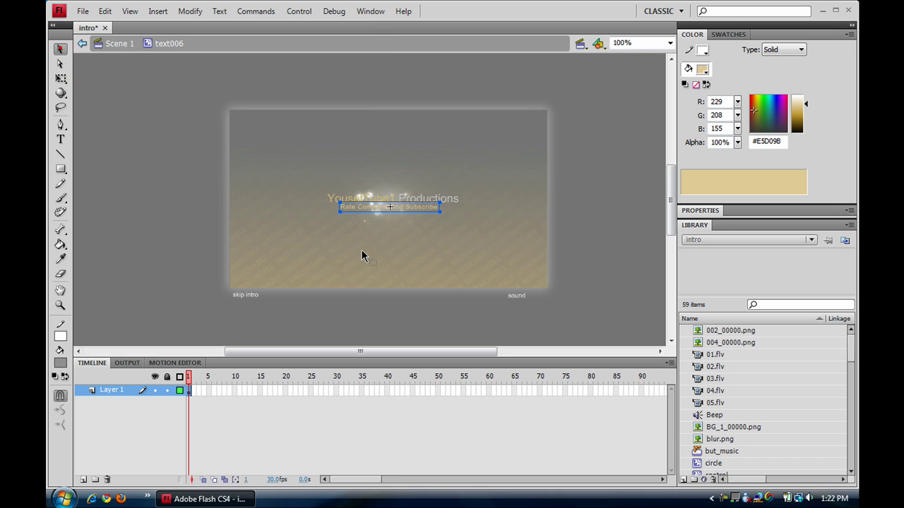
double_click(384, 245)
left_click(383, 241)
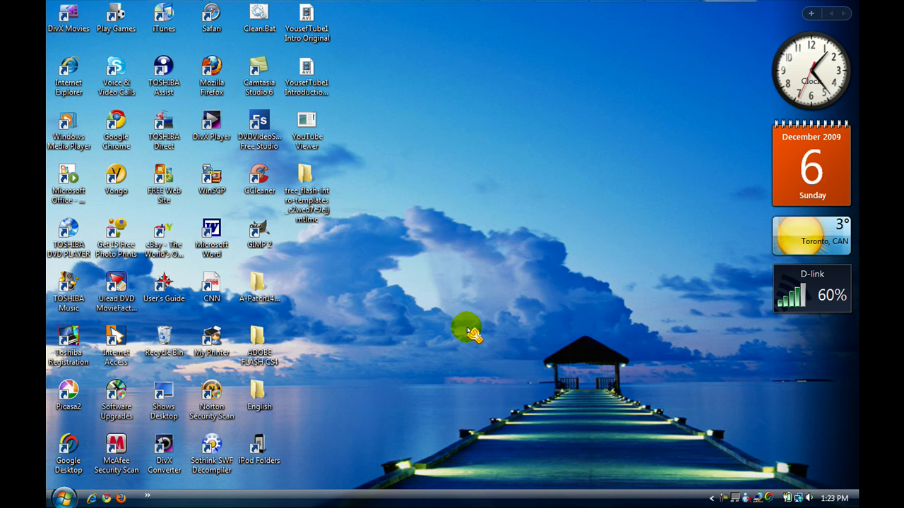
Play the 'YousefTube1 Intro Original' video from its desktop icon.
left_click_drag(365, 236, 504, 353)
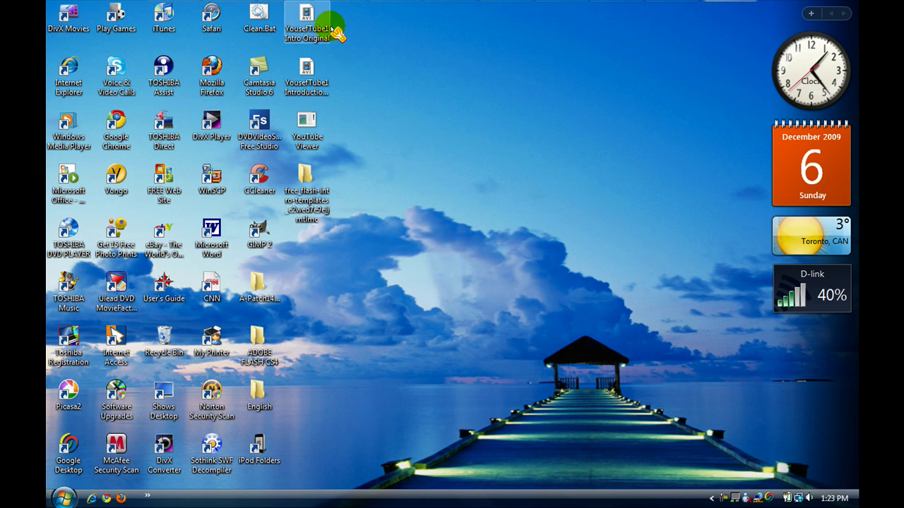
left_click(309, 23)
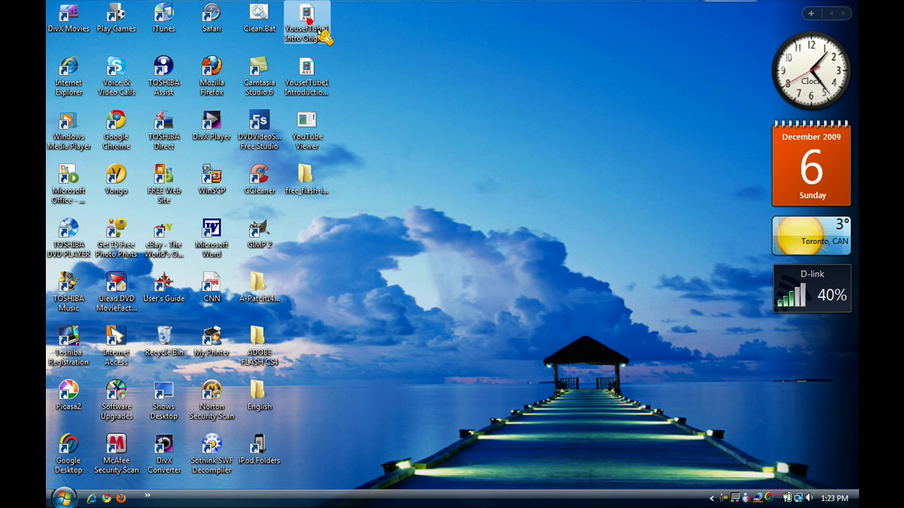
mouse_move(324, 21)
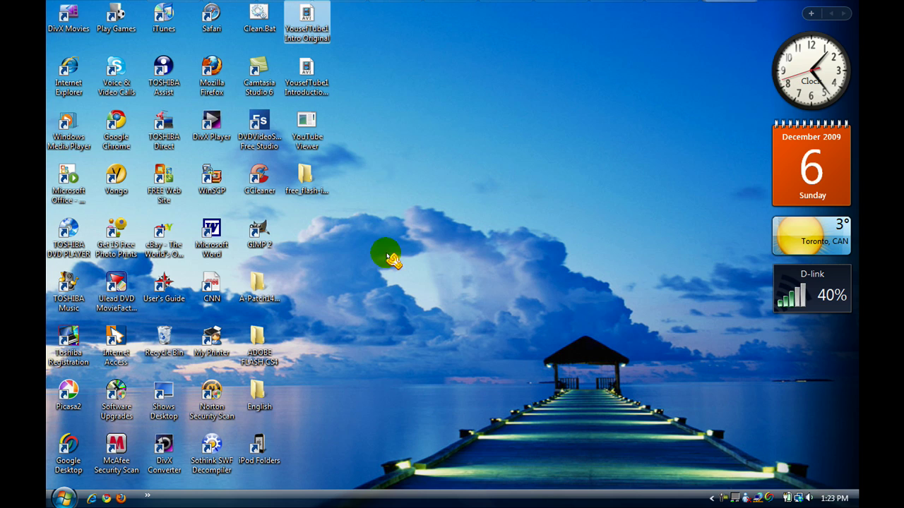
left_click_drag(361, 236, 472, 332)
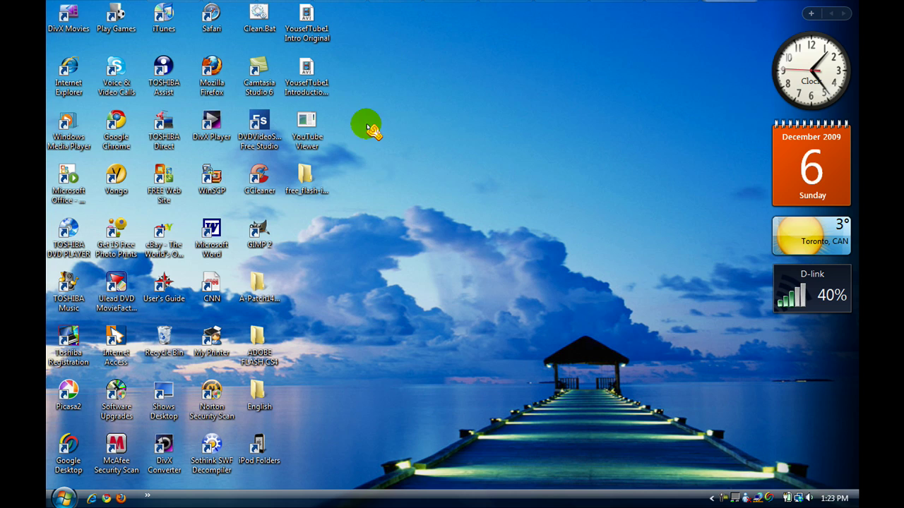
double_click(323, 24)
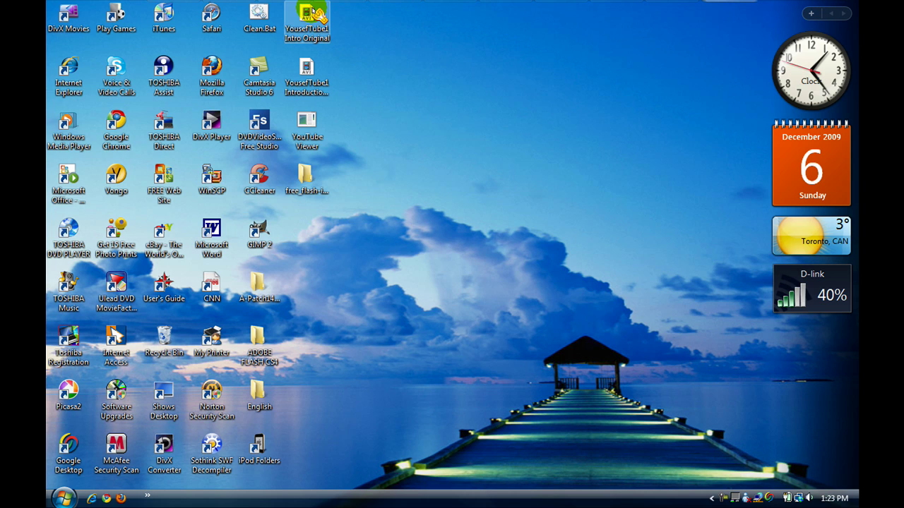